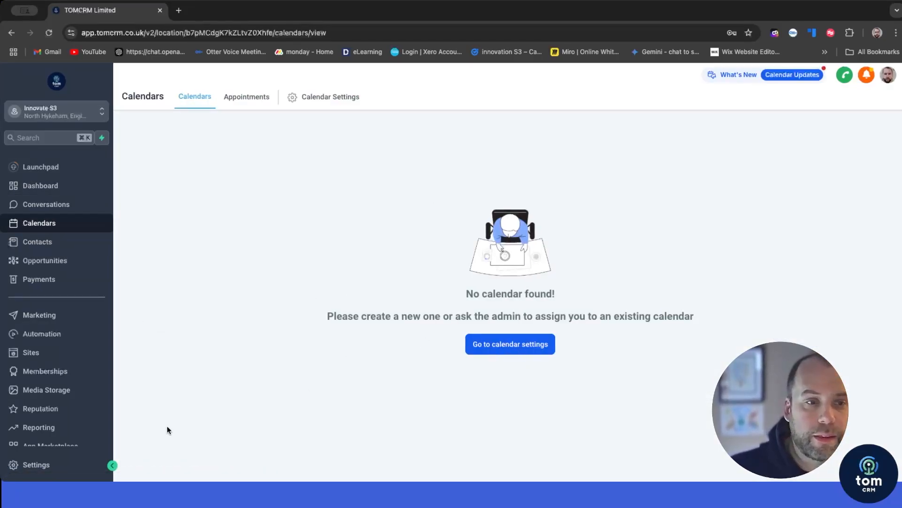
Step: Go to Settings and view the Calendars page, which lists no calendars yet
click(40, 470)
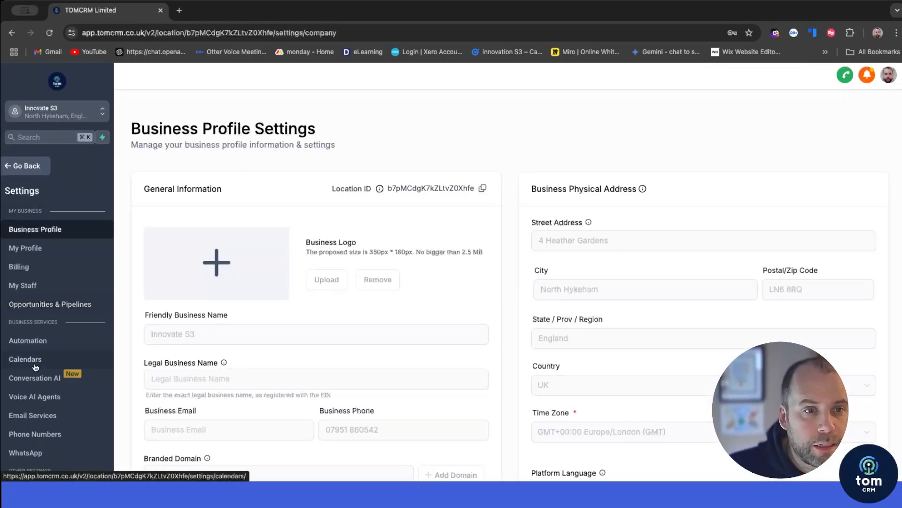
click(31, 359)
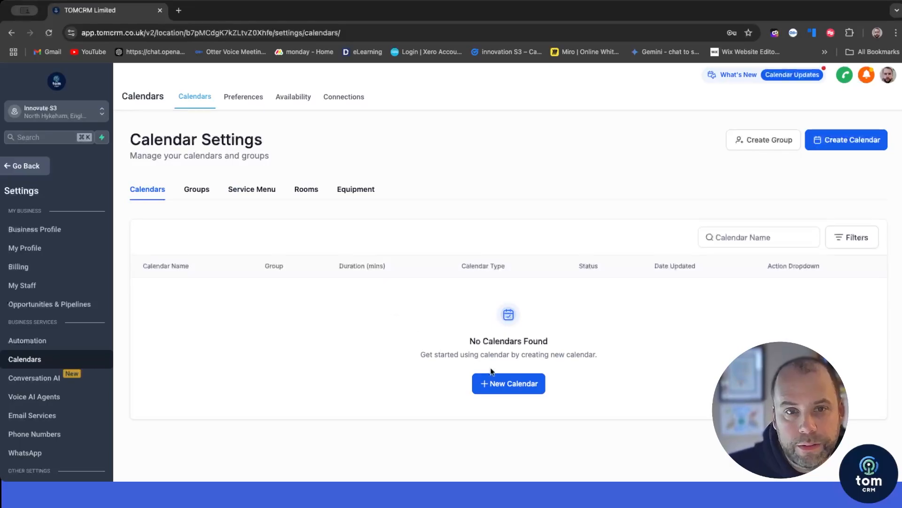
Step: Create a new Personal Booking calendar, enter its name, and assign the team member
click(508, 383)
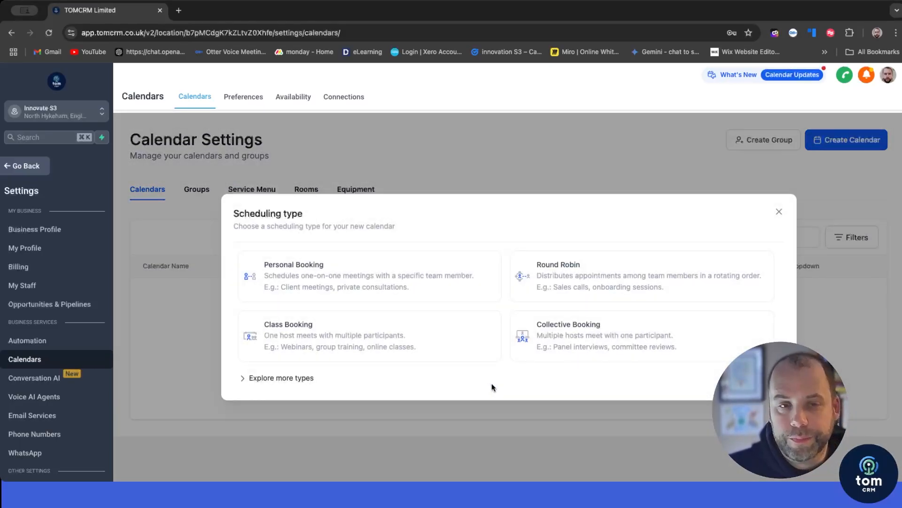
click(369, 276)
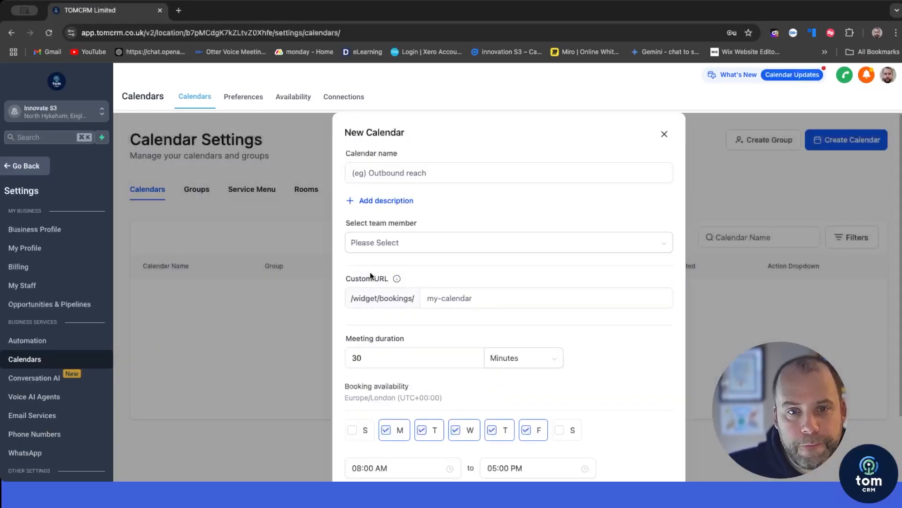
click(413, 169)
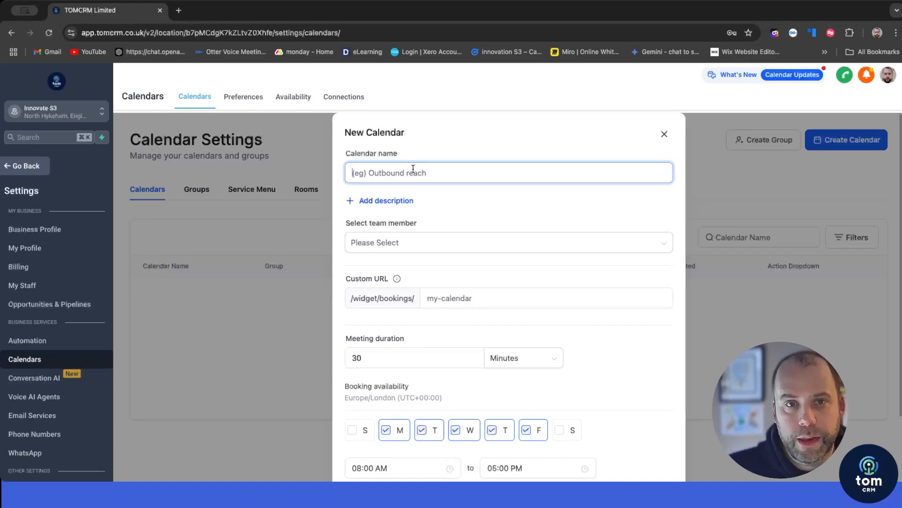
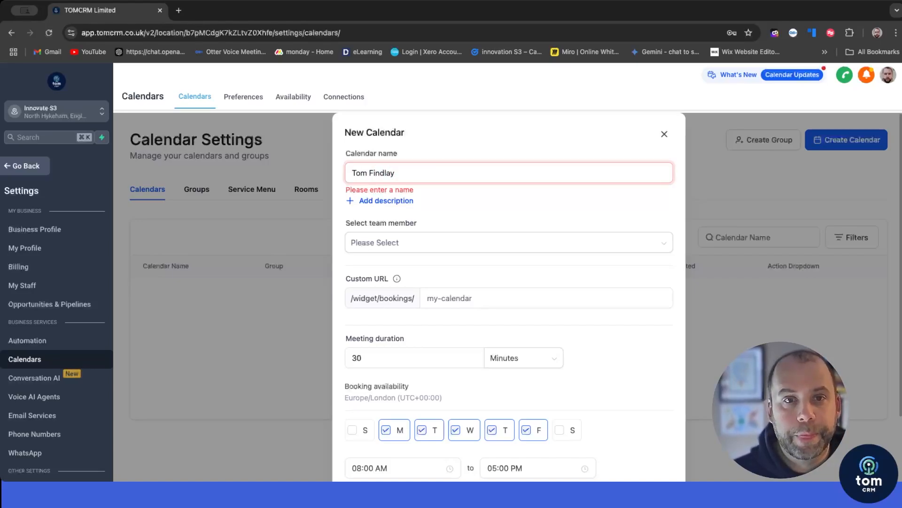
click(372, 242)
click(371, 264)
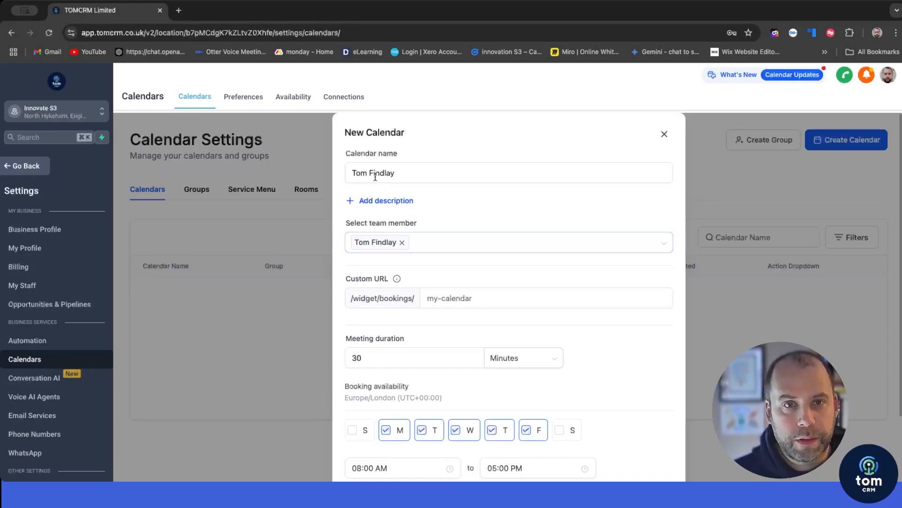
click(437, 168)
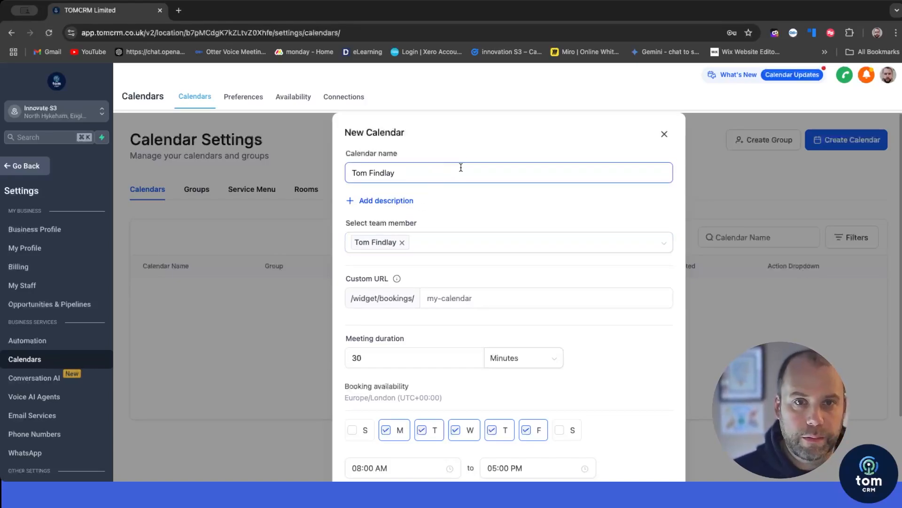
click(433, 238)
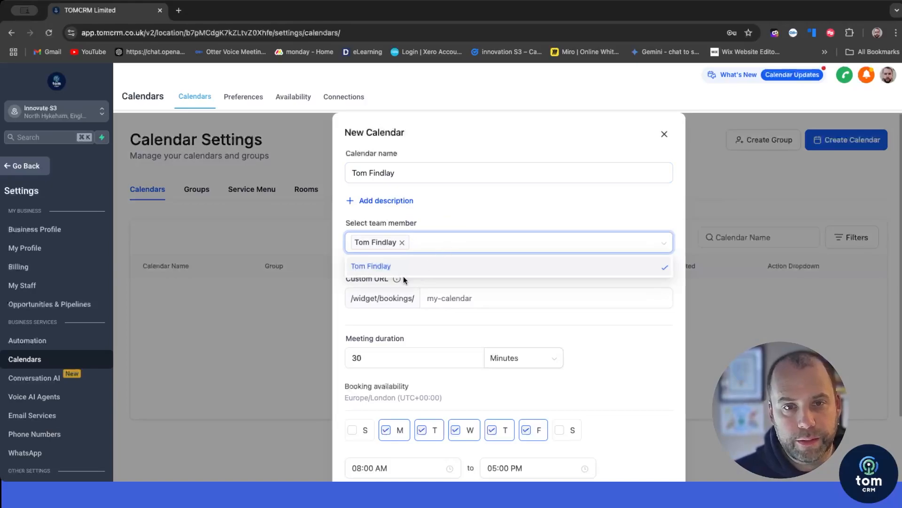
click(448, 204)
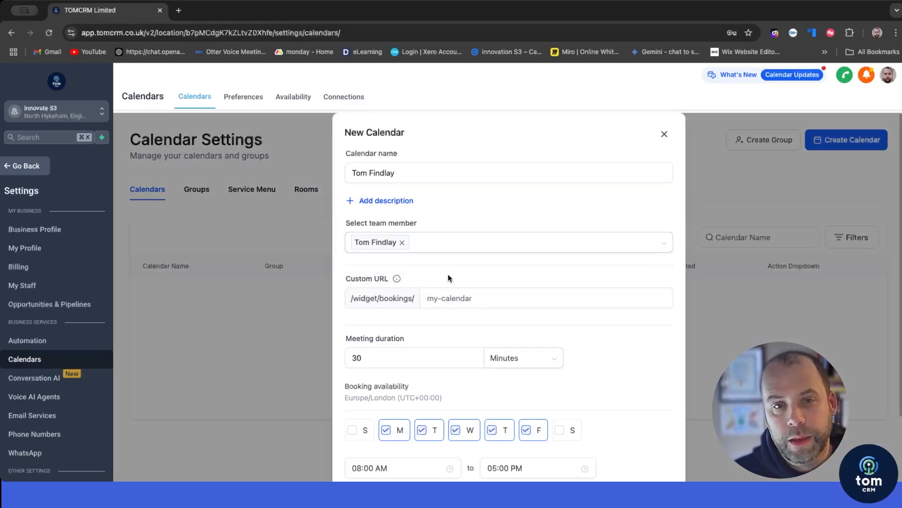
Step: Set a custom booking URL slug and a 09:00 AM start time
click(478, 298)
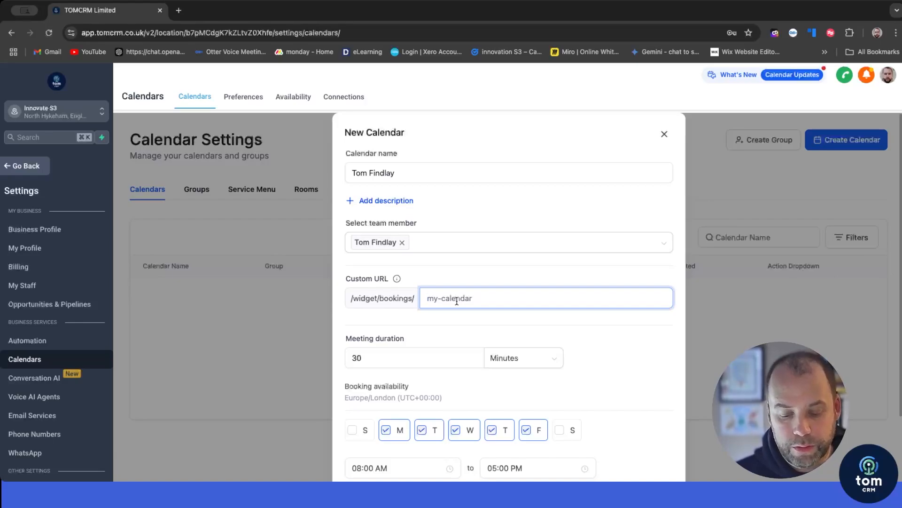
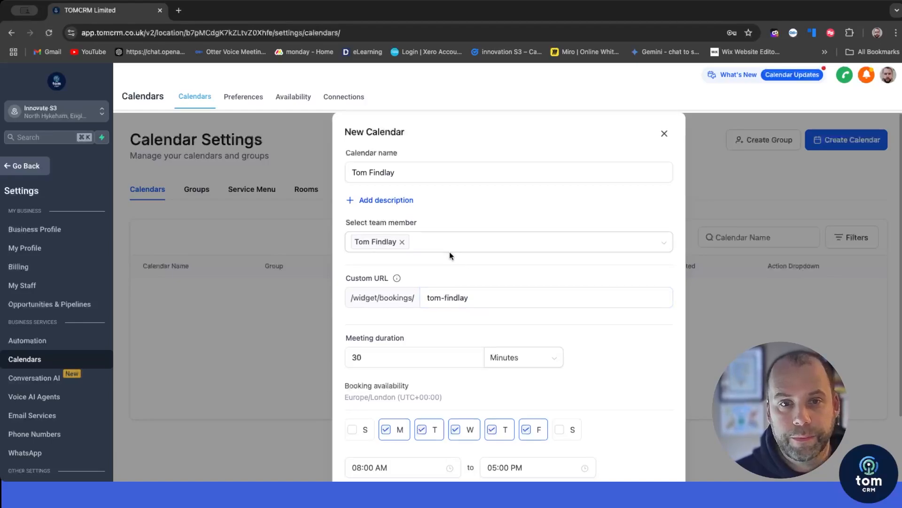
scroll(449, 253, down, 1)
scroll(450, 253, down, 2)
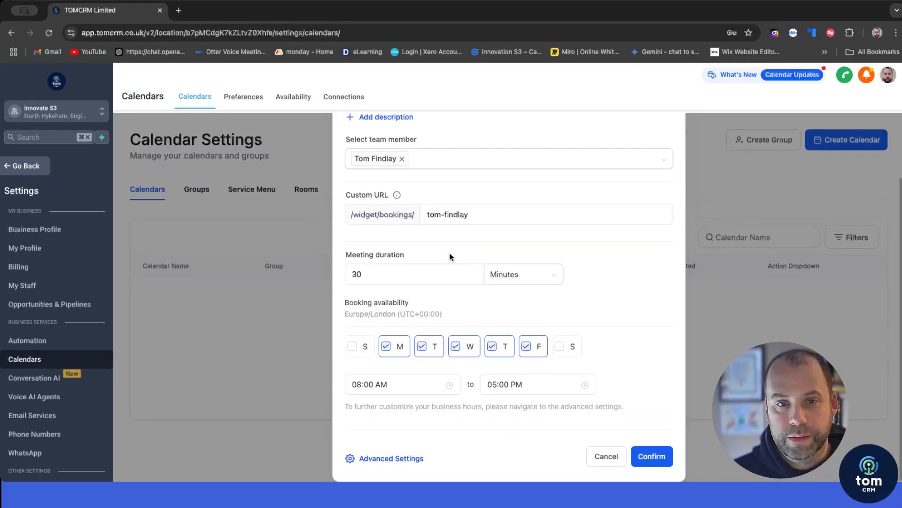
click(447, 383)
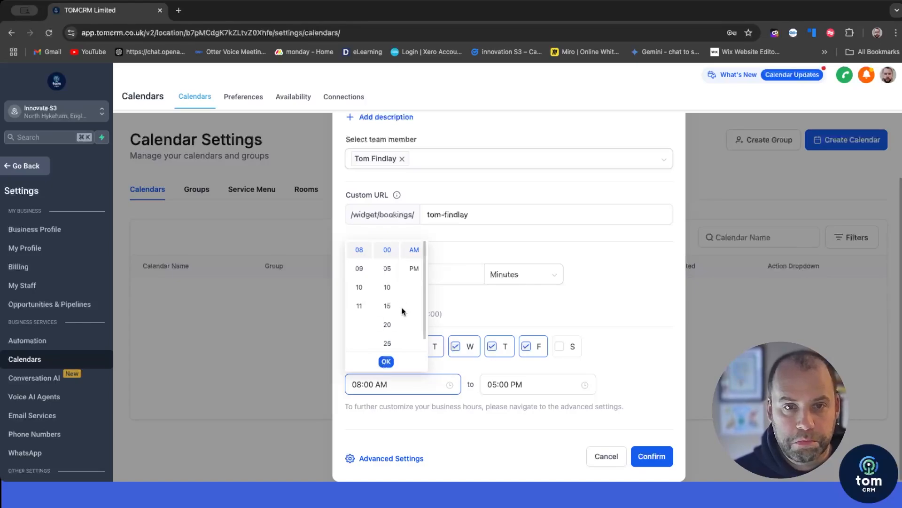
click(359, 269)
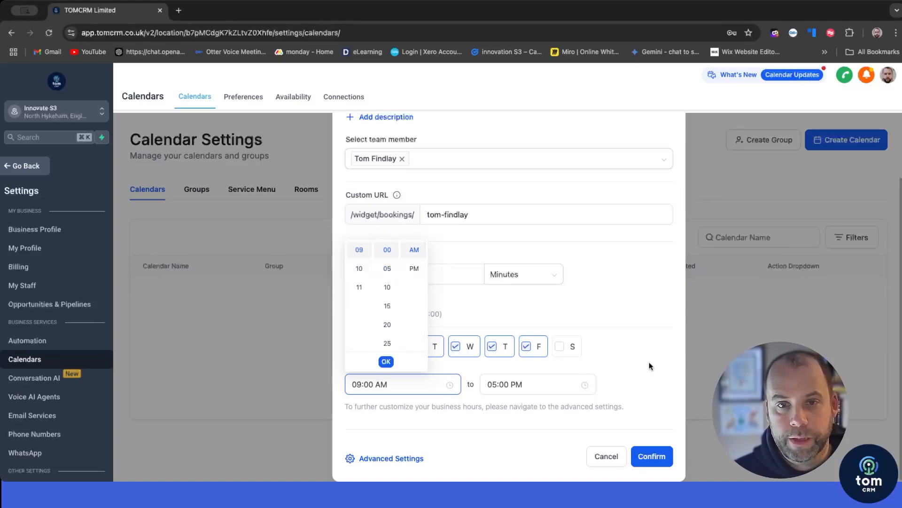
click(386, 361)
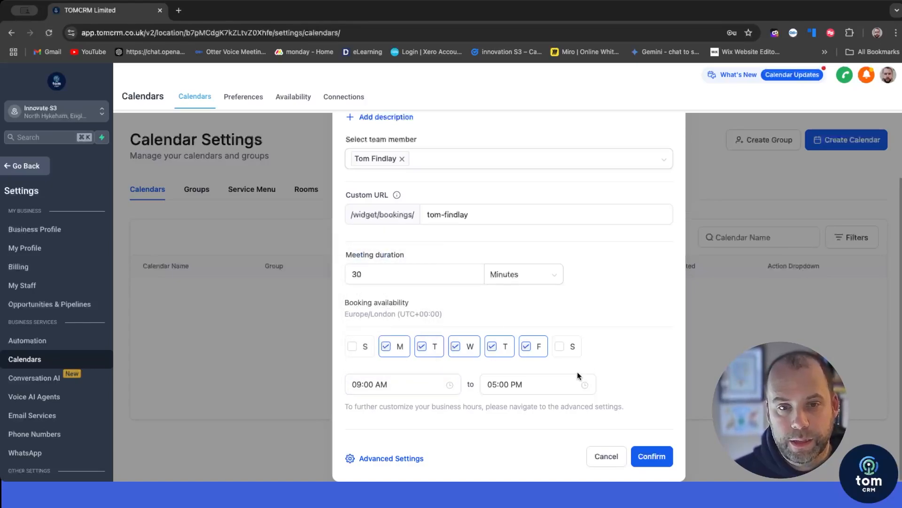
Step: Upload a calendar logo and set the widget shape to Circle
scroll(552, 359, up, 1)
scroll(550, 359, down, 1)
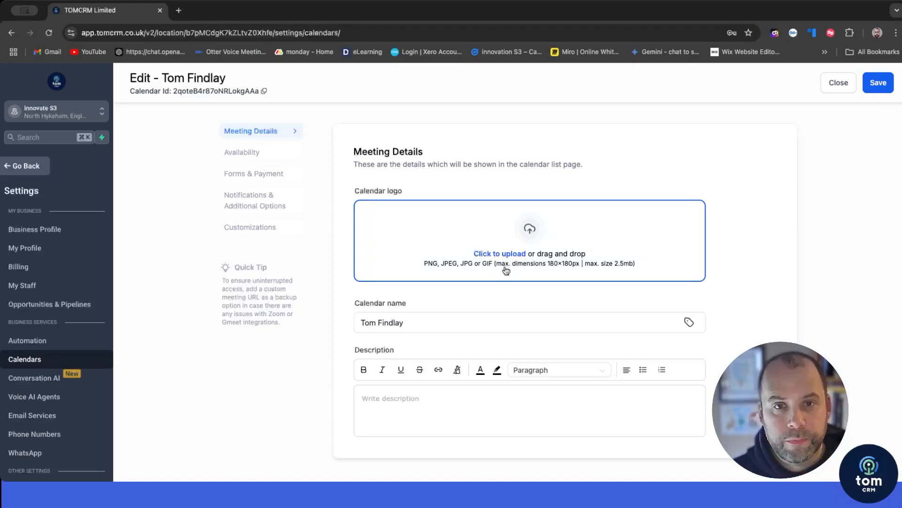
click(492, 265)
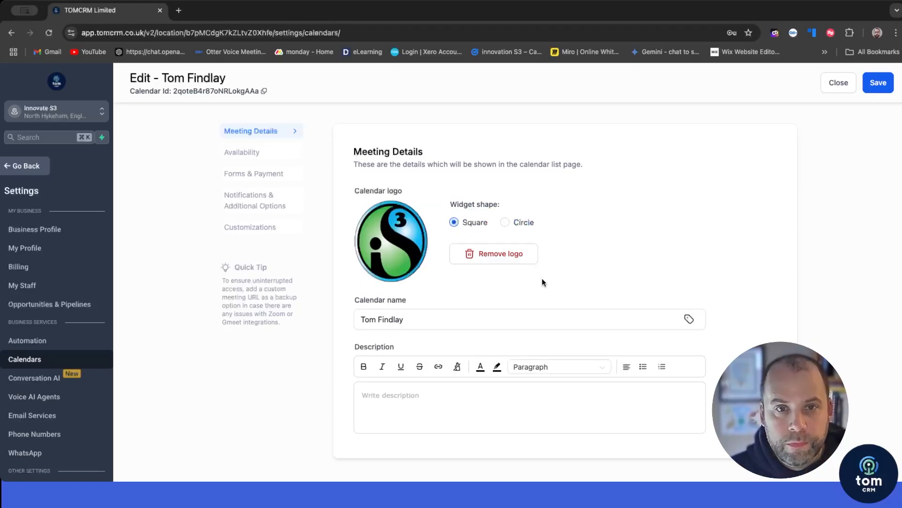
click(512, 225)
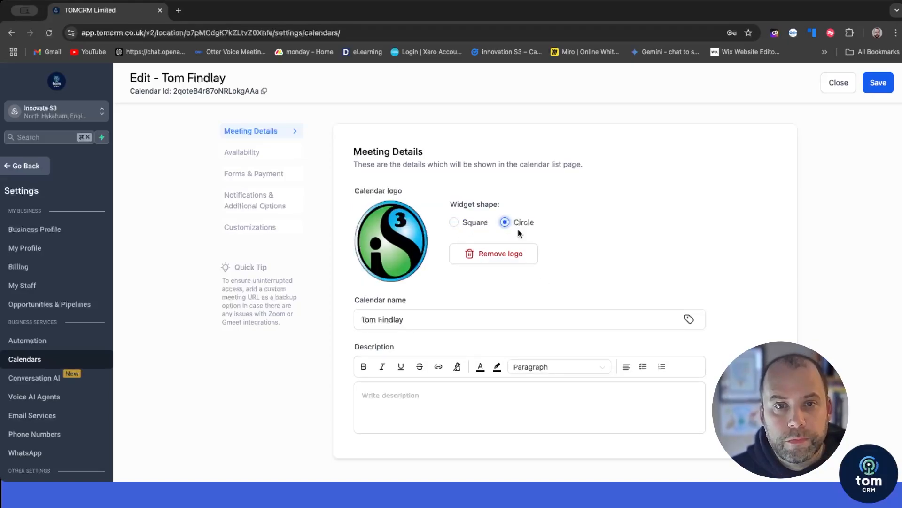
click(583, 324)
click(249, 155)
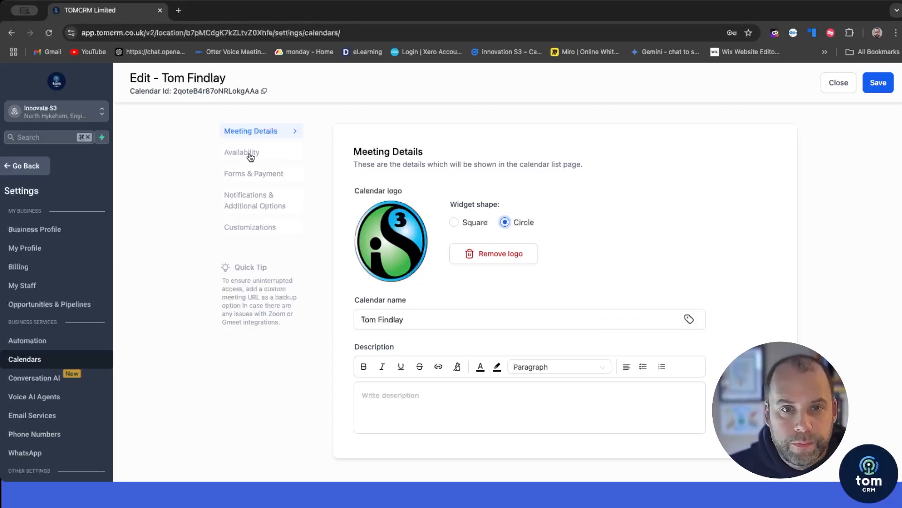
Step: Turn on Look Busy at 25%
scroll(552, 282, down, 6)
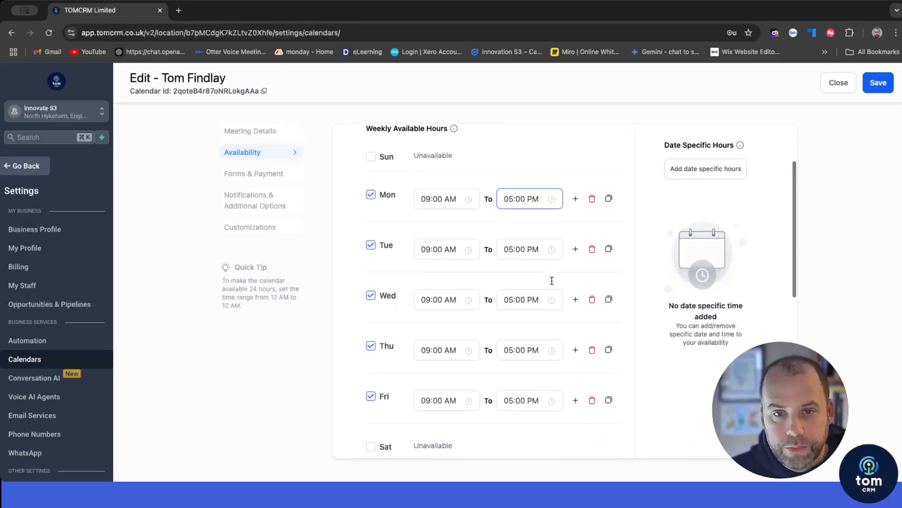
scroll(552, 280, down, 3)
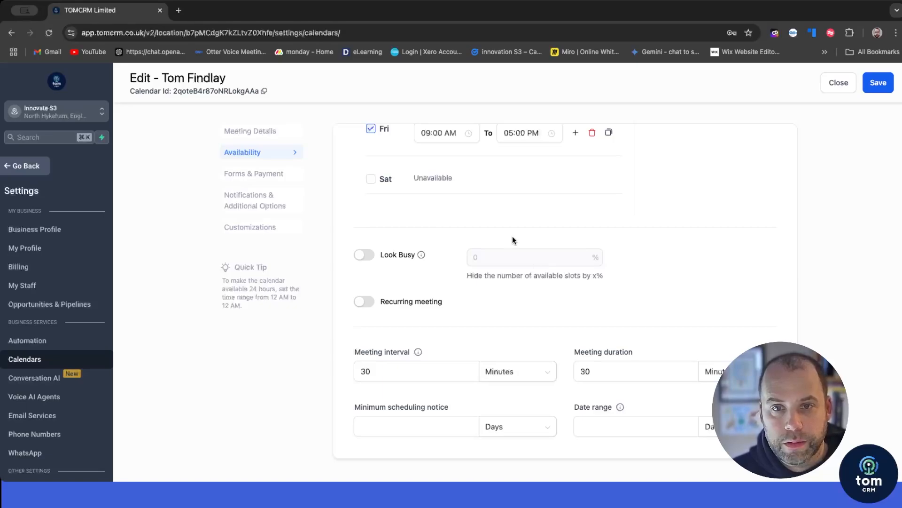
click(365, 258)
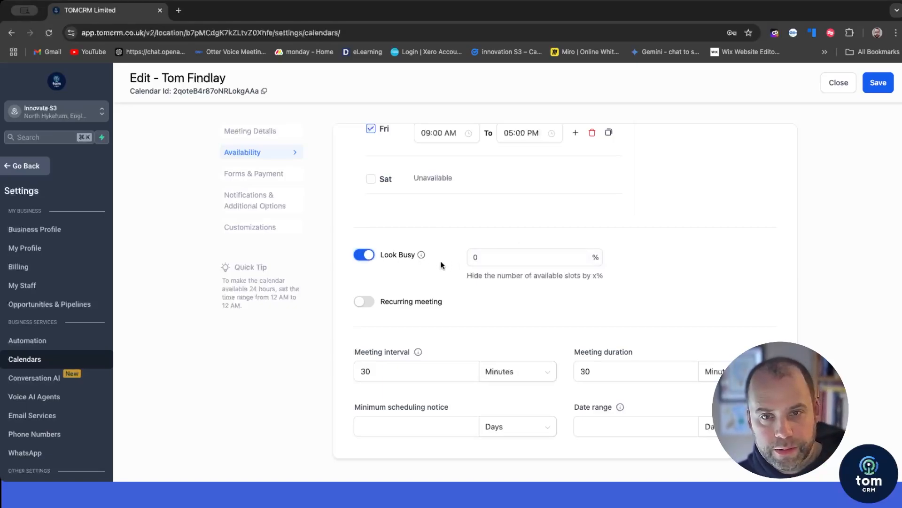
click(491, 261)
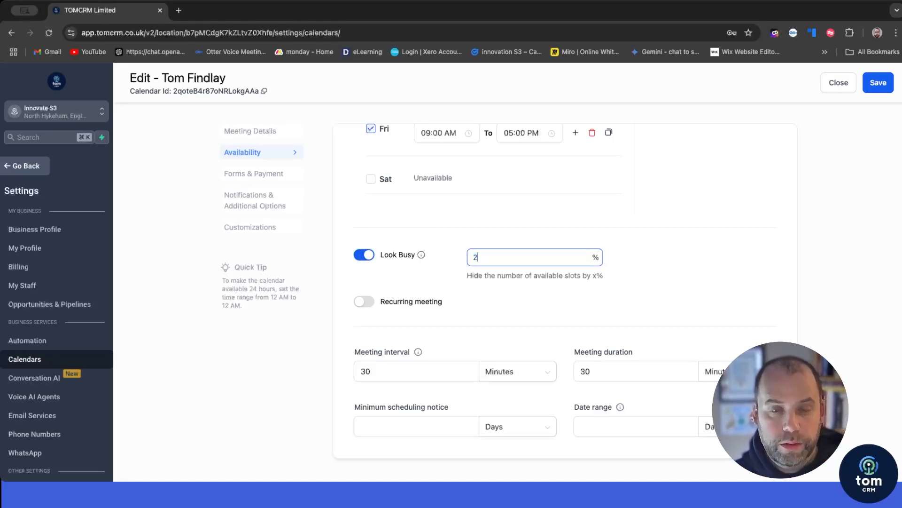
text(25)
click(709, 305)
click(570, 262)
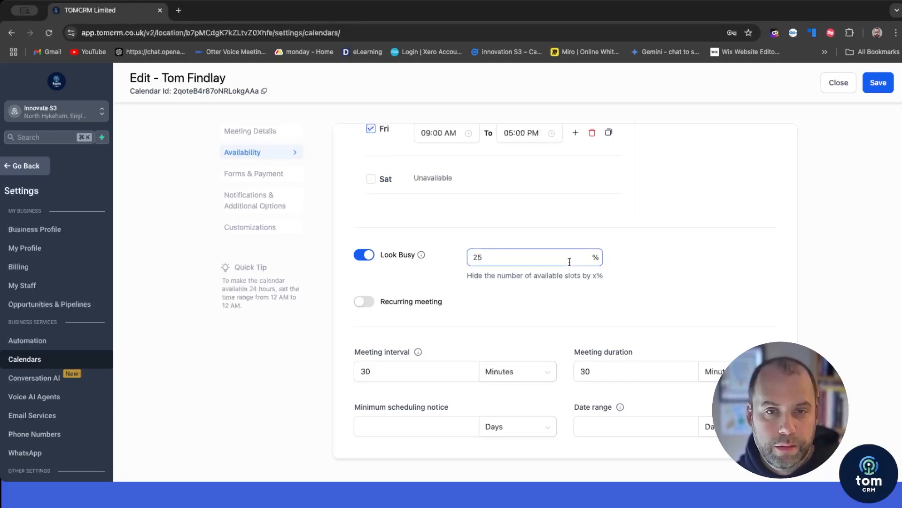
Step: Keep 30-minute meetings, require 3 days' minimum notice, and limit the date range to 10 days
scroll(570, 262, down, 3)
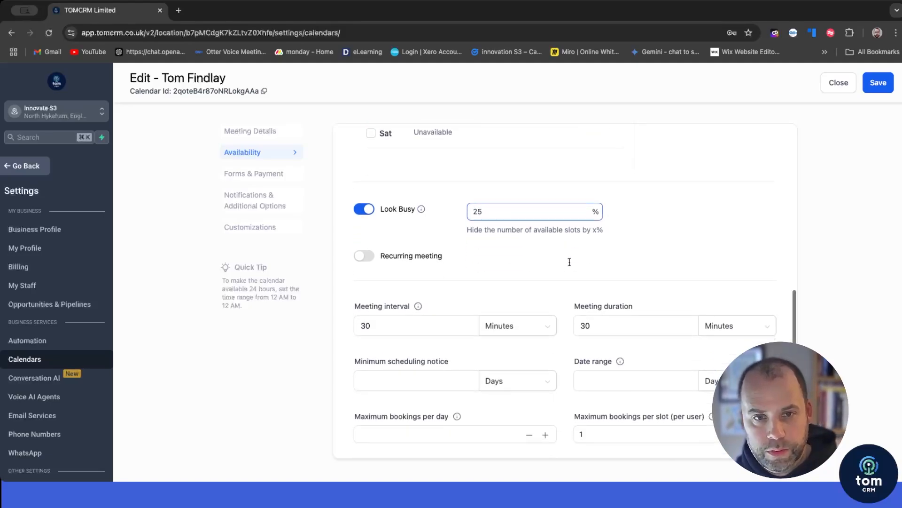
scroll(570, 266, down, 1)
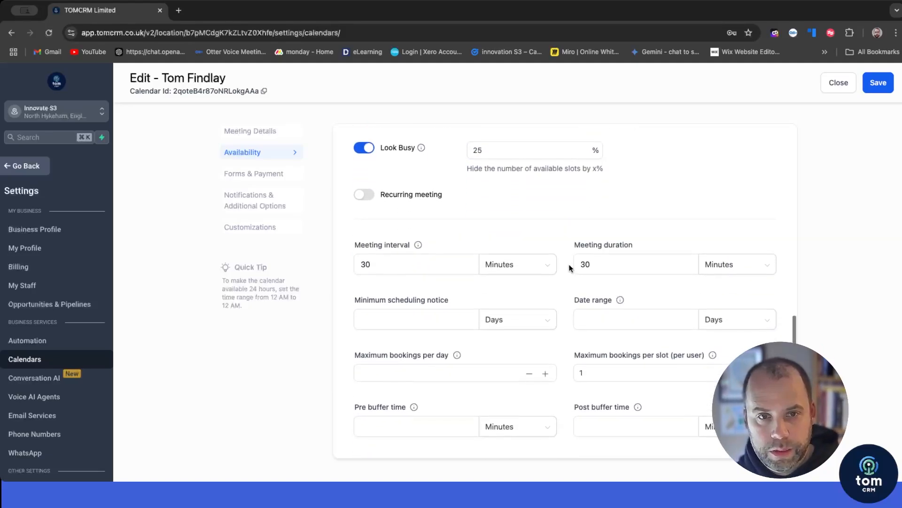
scroll(570, 268, down, 1)
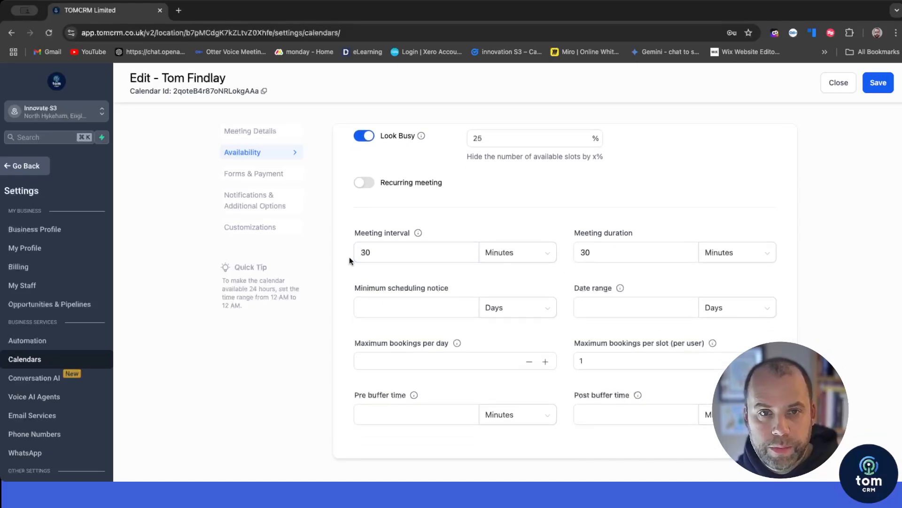
click(619, 256)
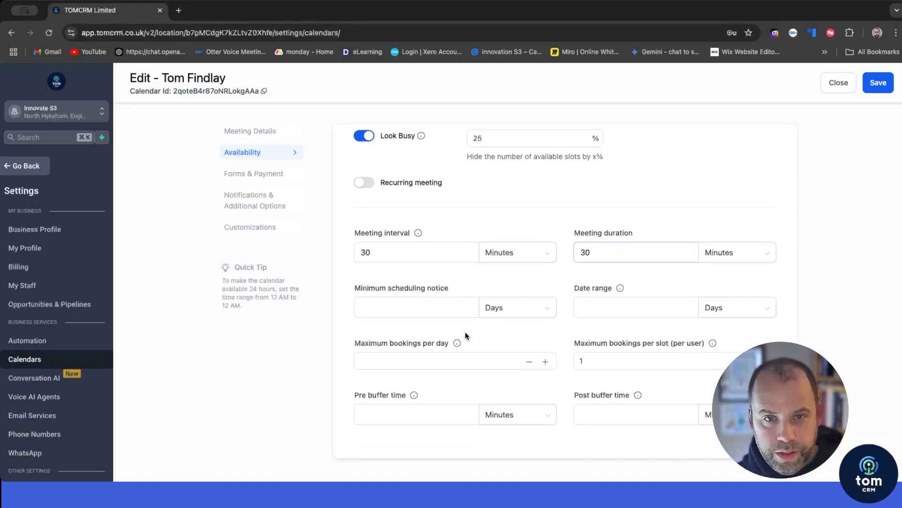
click(489, 308)
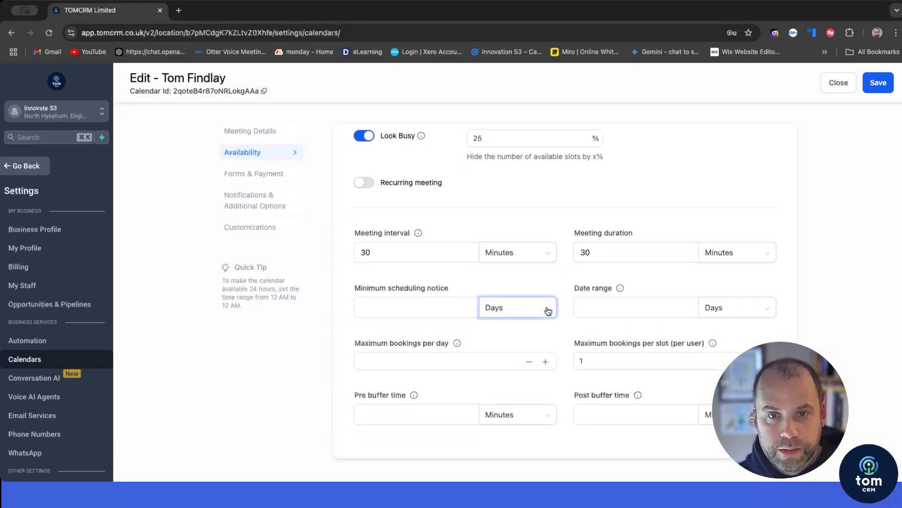
click(430, 313)
text(3)
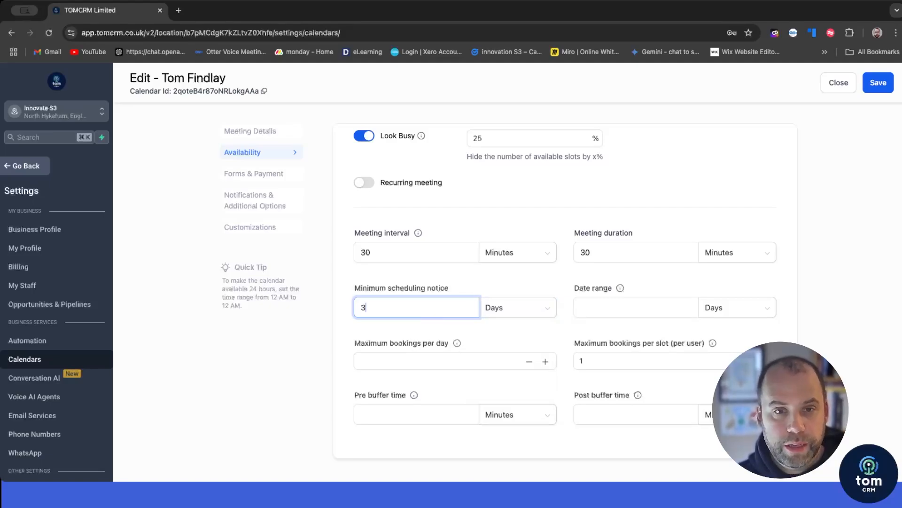
click(527, 283)
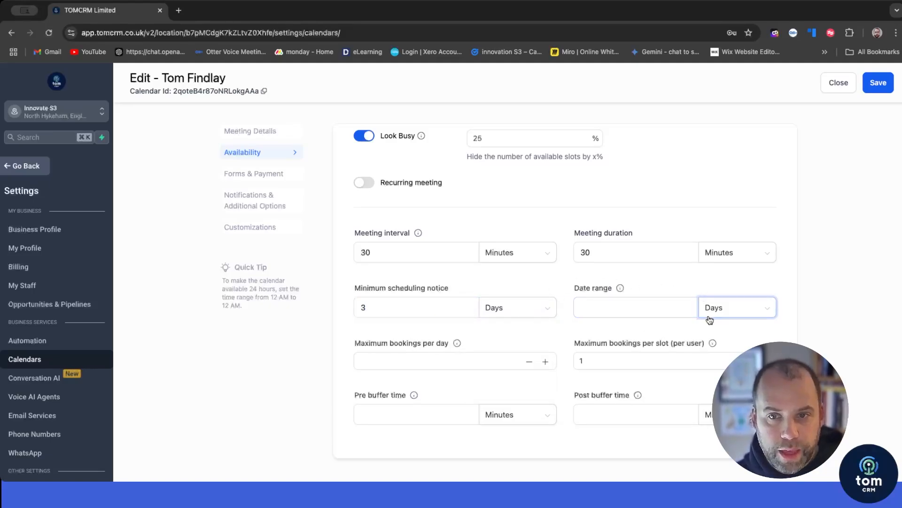
click(658, 308)
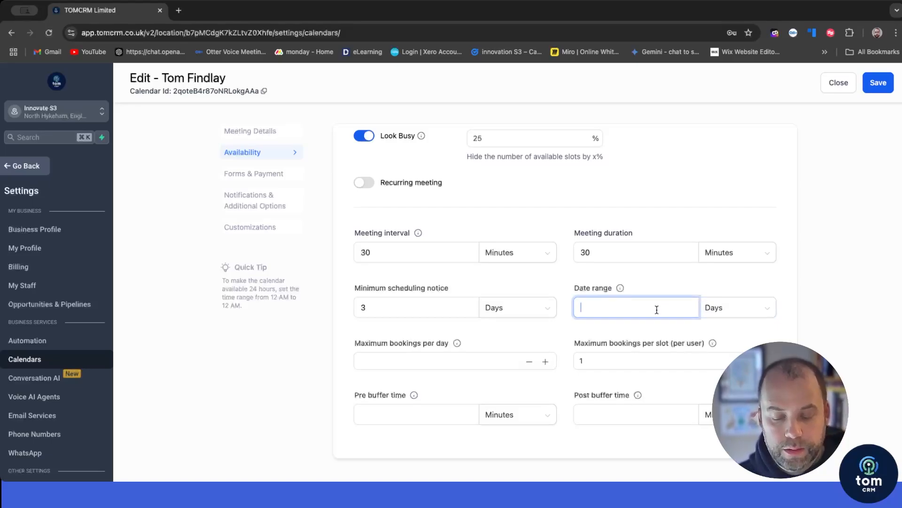
text(10)
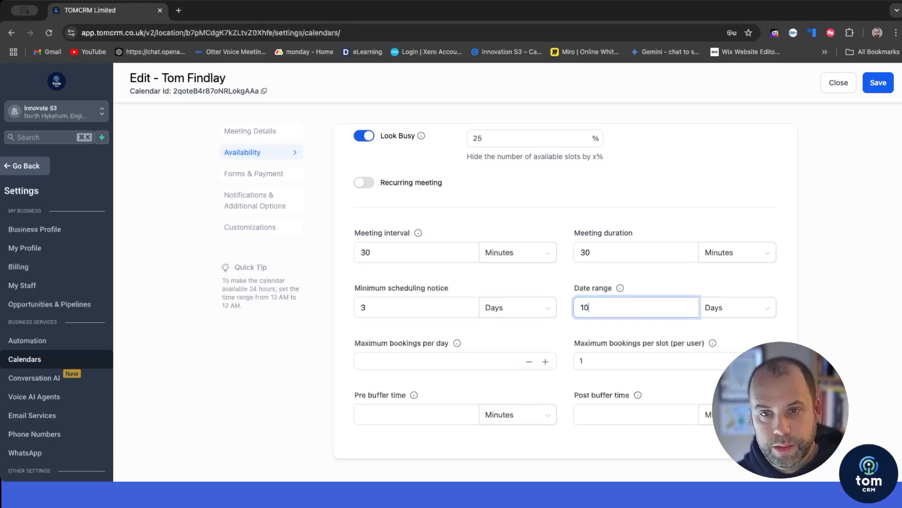
click(803, 293)
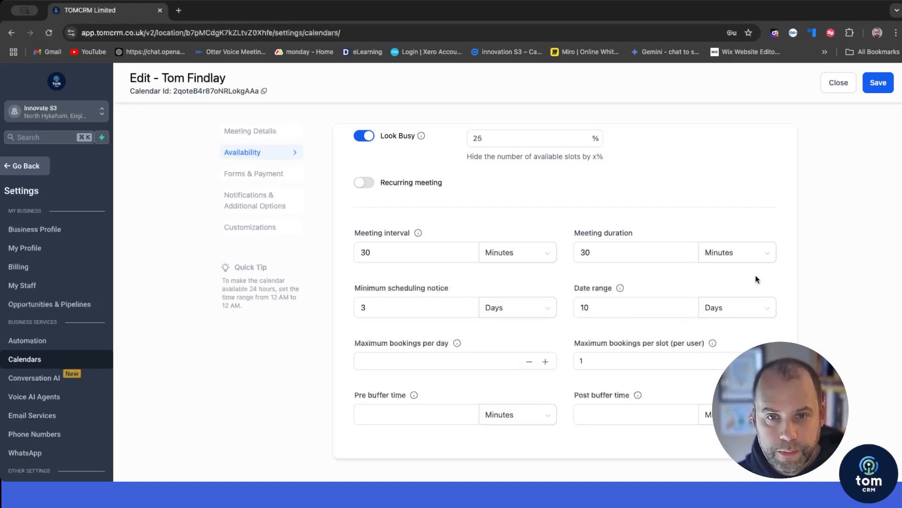
Step: Limit maximum bookings per day to 1
click(450, 366)
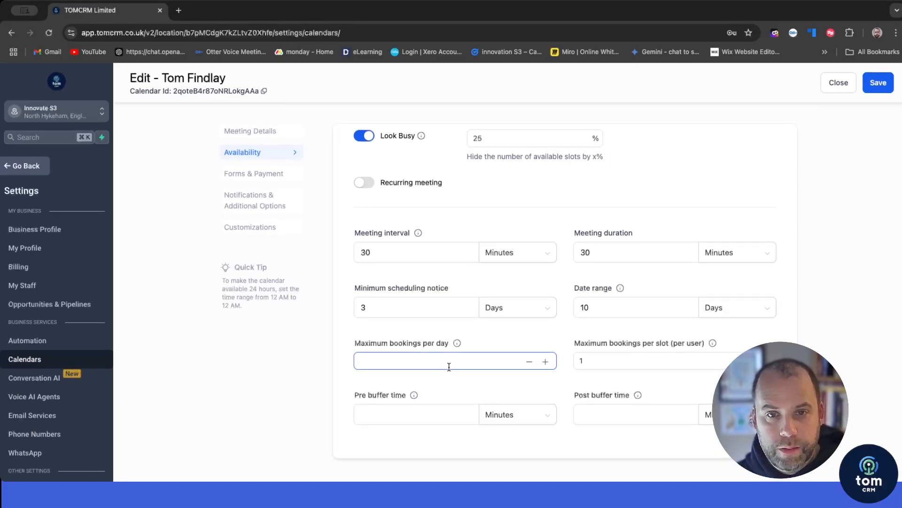
click(545, 362)
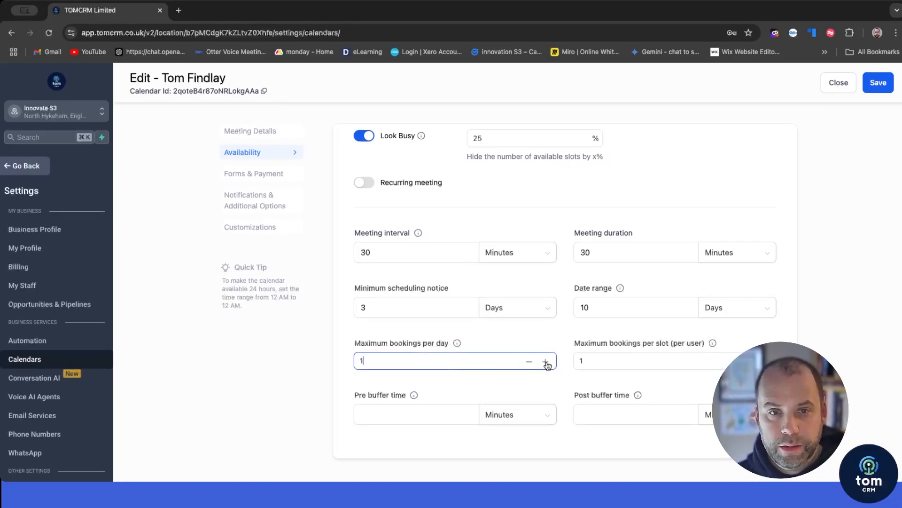
click(779, 341)
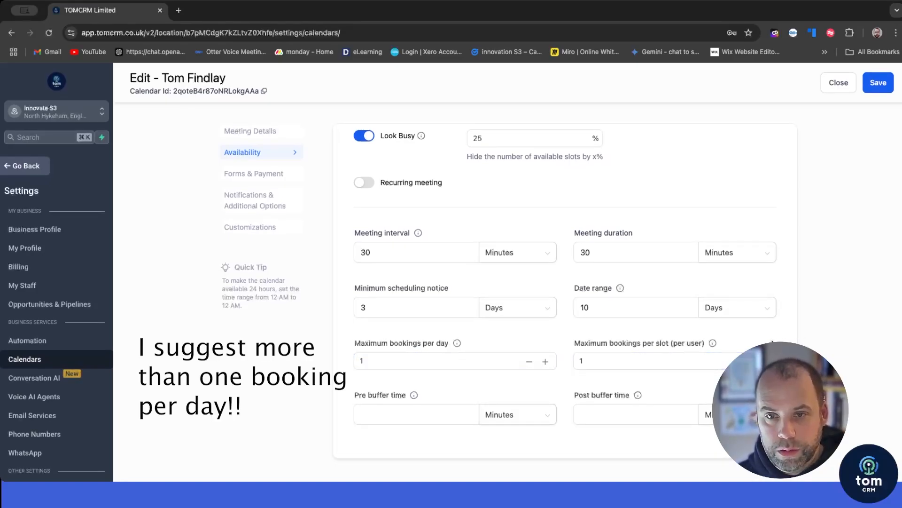
click(752, 361)
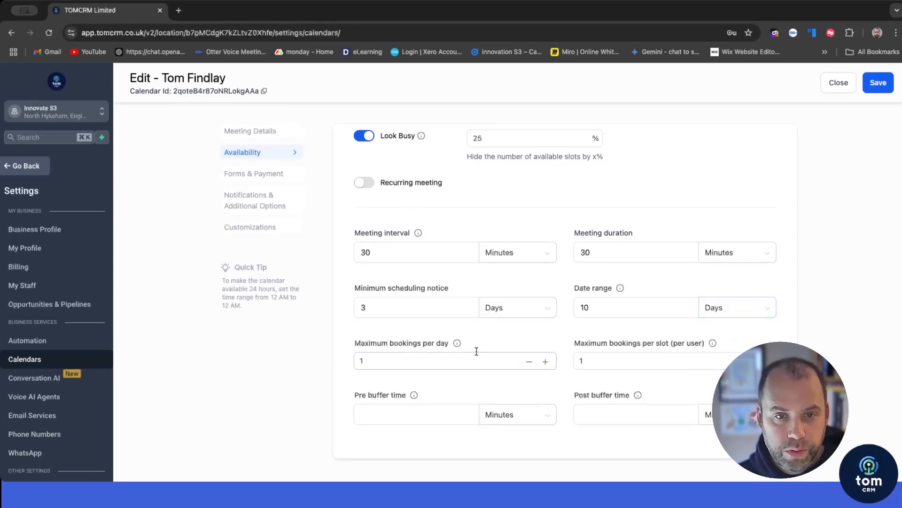
Step: Set pre and post buffer times to 15 minutes each
click(416, 417)
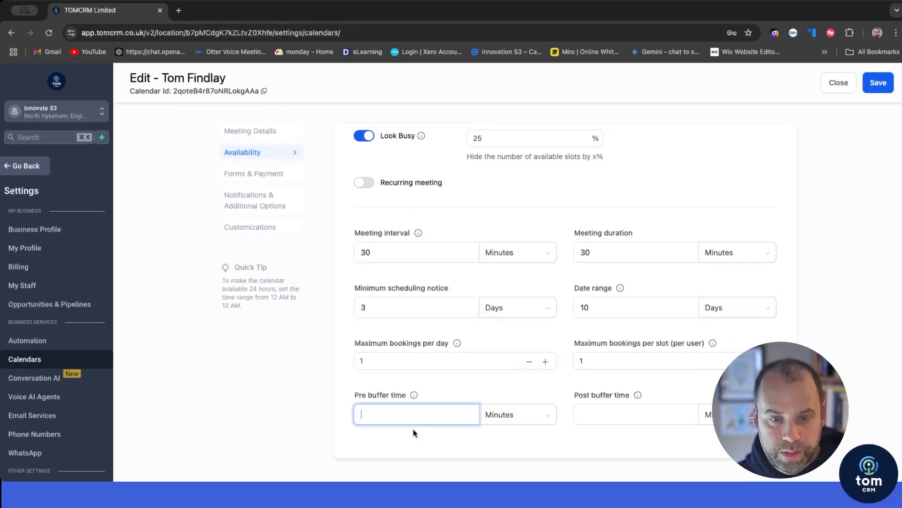
text(15)
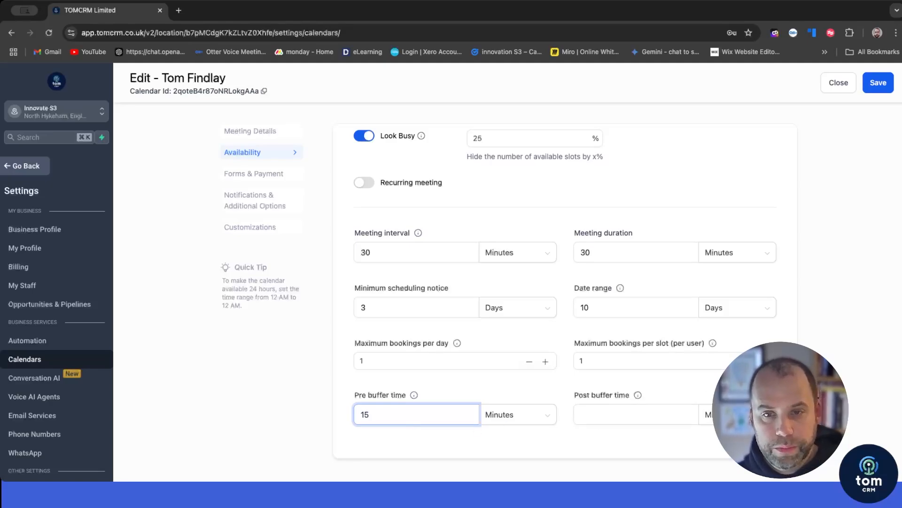
click(609, 409)
text(15)
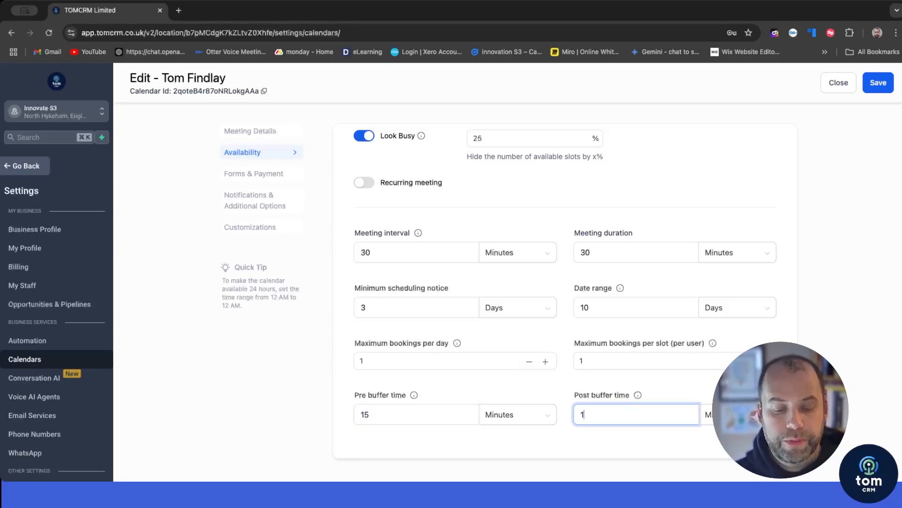
click(846, 379)
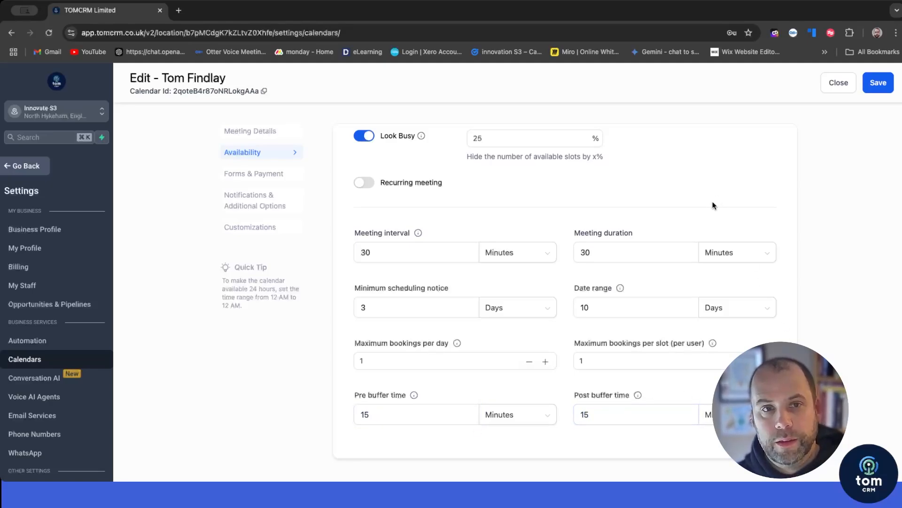
scroll(713, 203, up, 10)
Step: In Forms & Payment settings, allow bookers to add guests
click(251, 176)
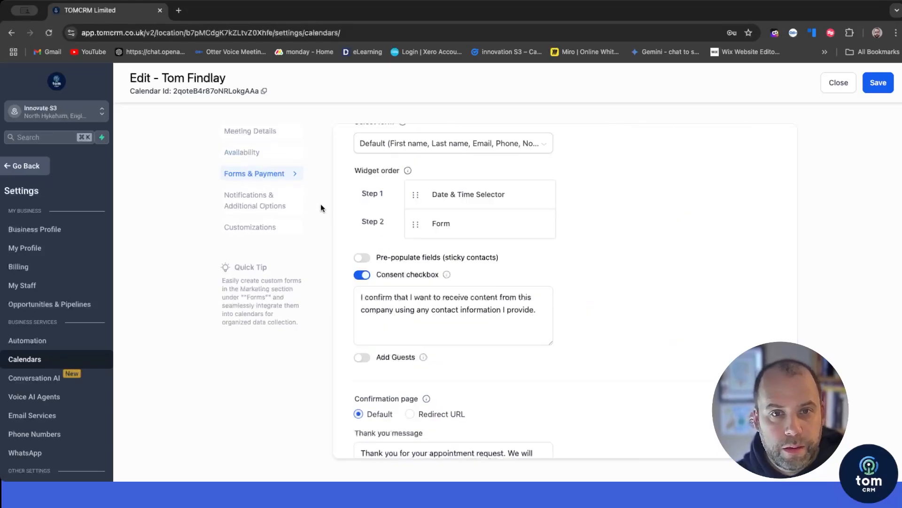
scroll(590, 233, up, 3)
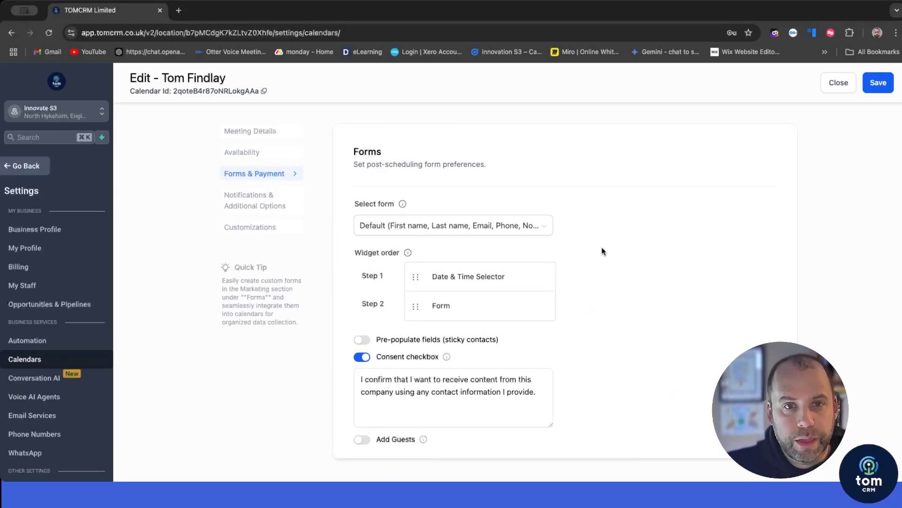
scroll(601, 251, down, 2)
scroll(470, 272, up, 2)
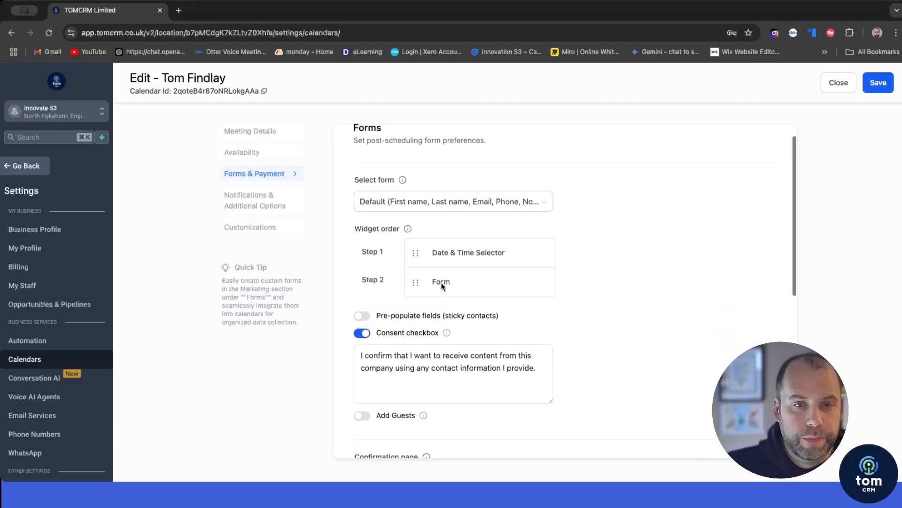
scroll(389, 320, down, 2)
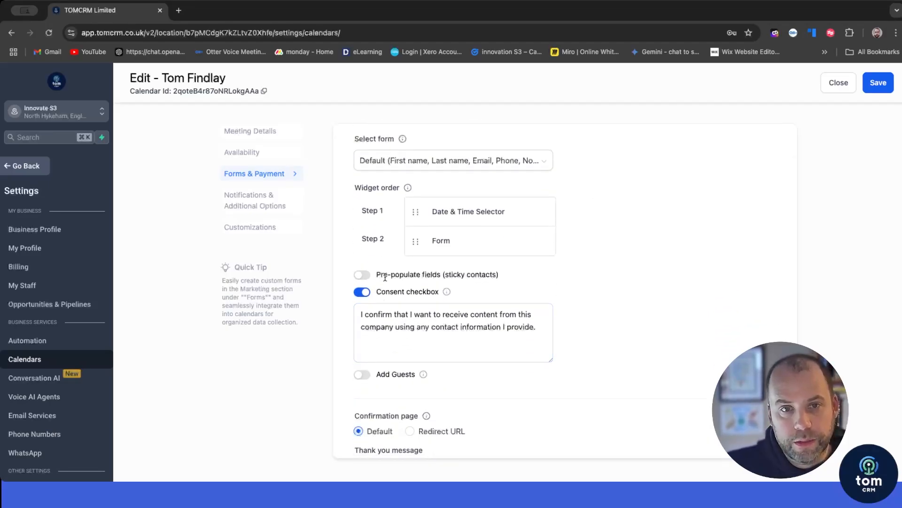
scroll(373, 280, up, 1)
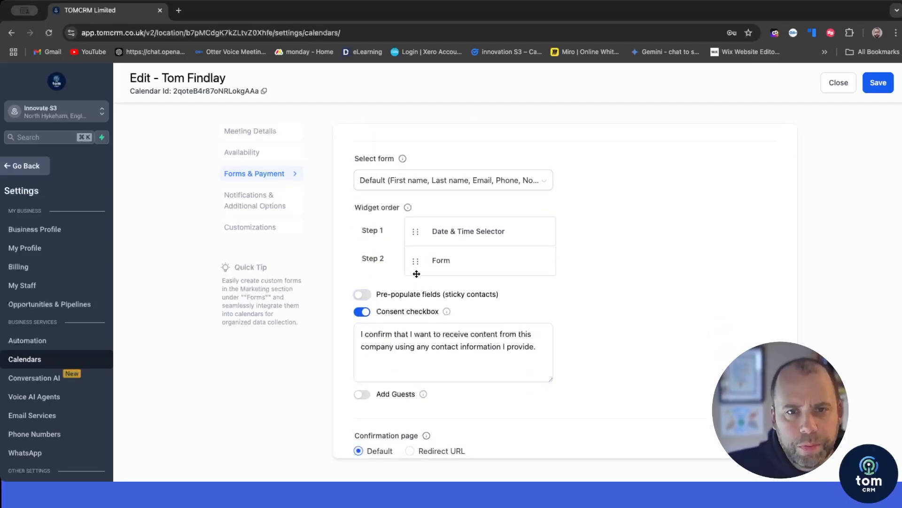
scroll(416, 275, down, 2)
scroll(416, 275, down, 2)
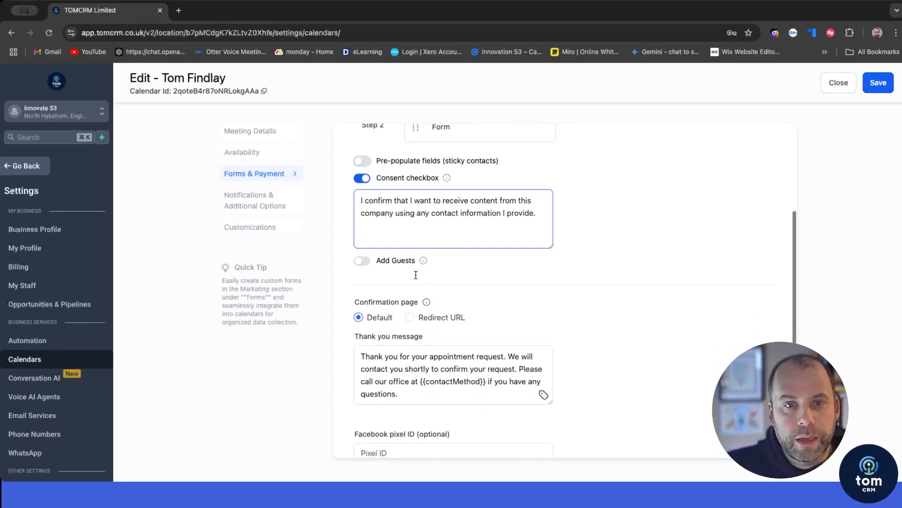
click(360, 262)
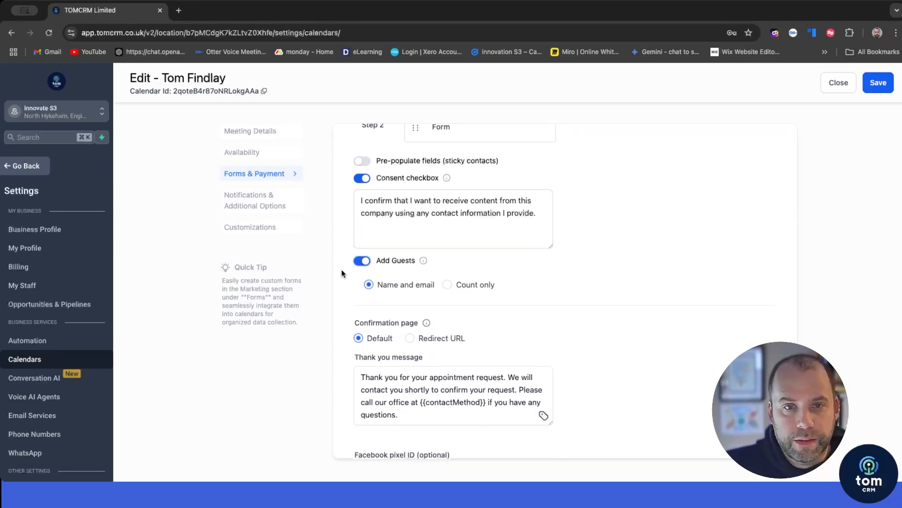
Step: Review the thank-you message, keeping the default text
scroll(348, 272, down, 2)
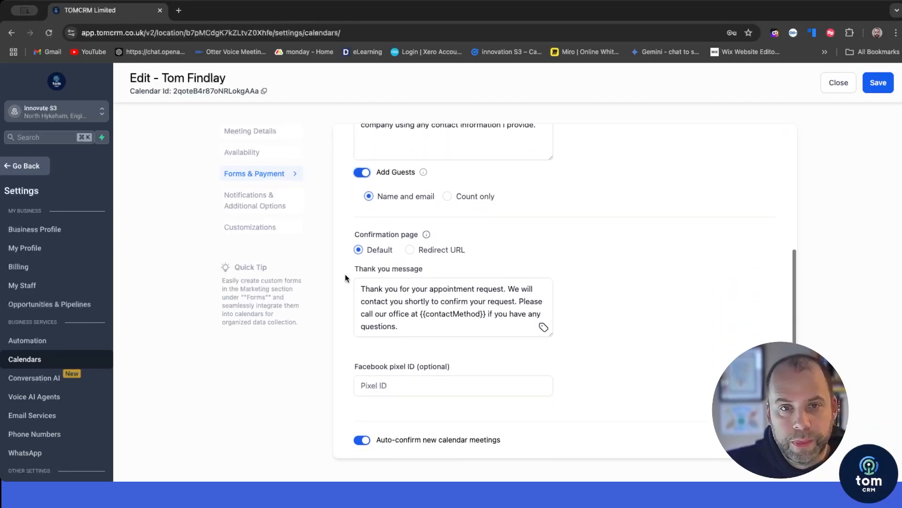
scroll(434, 286, down, 1)
click(388, 295)
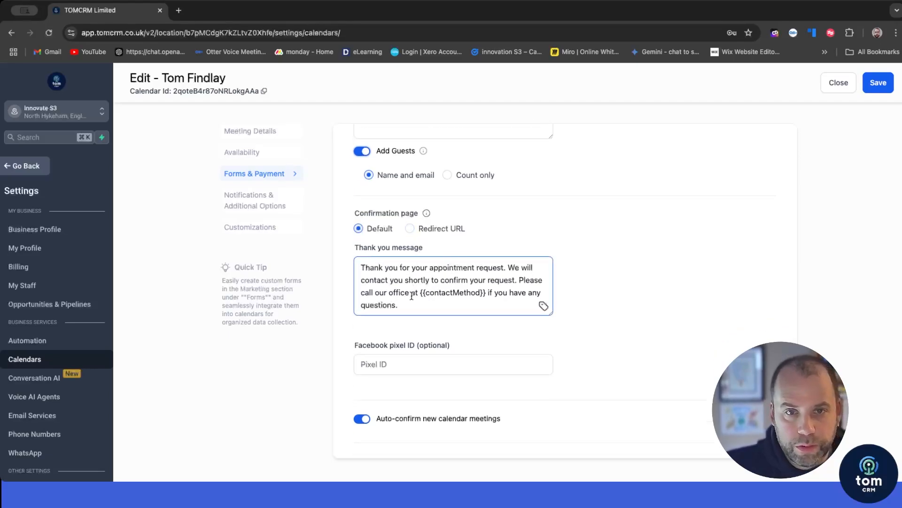
scroll(415, 299, down, 1)
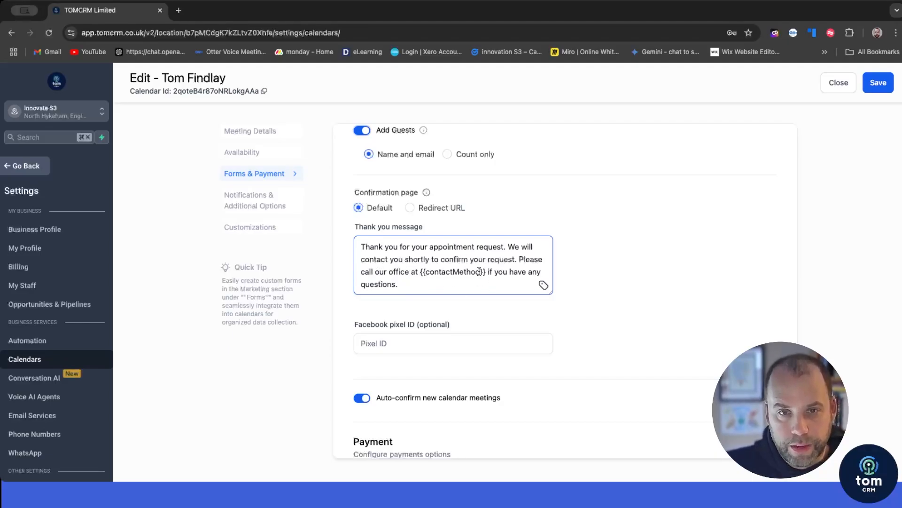
drag(488, 272, 410, 272)
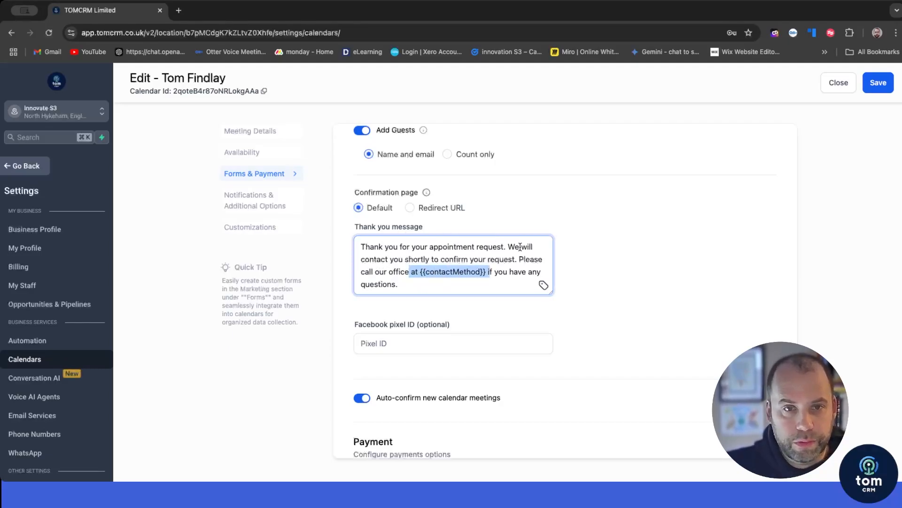
scroll(605, 265, down, 3)
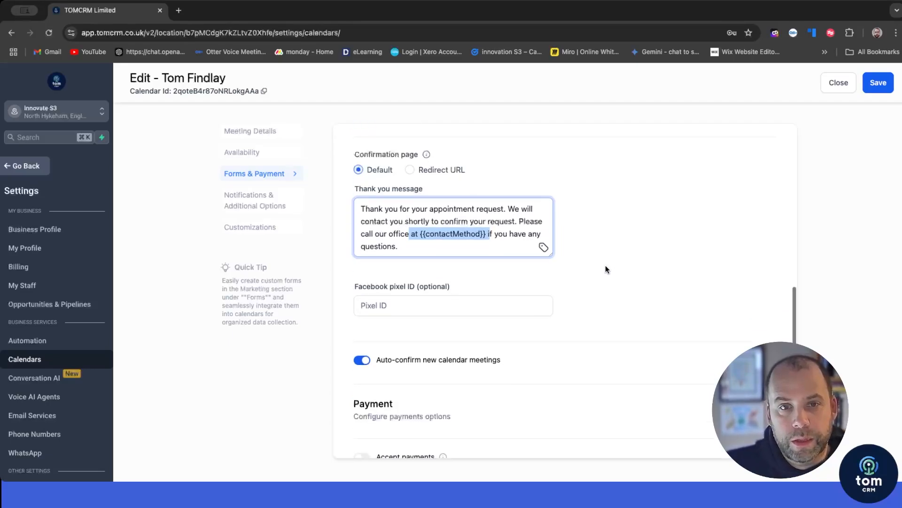
scroll(588, 272, down, 1)
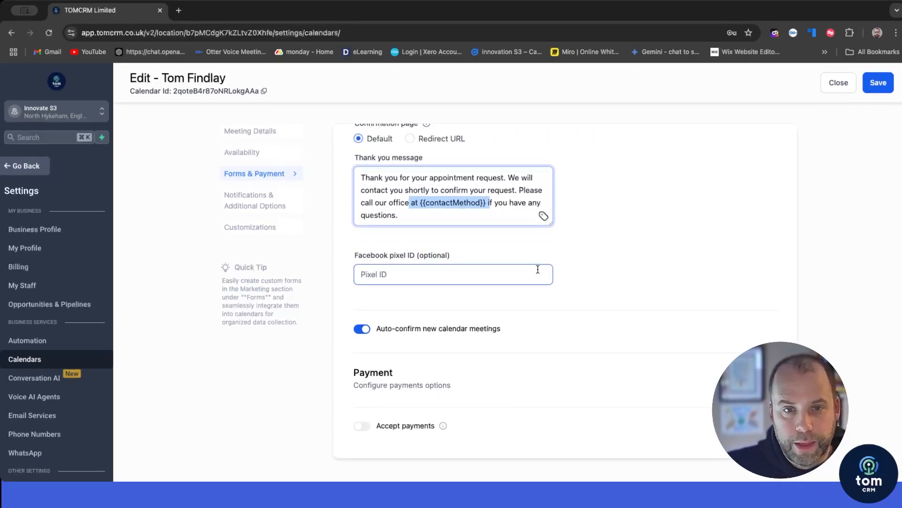
click(447, 394)
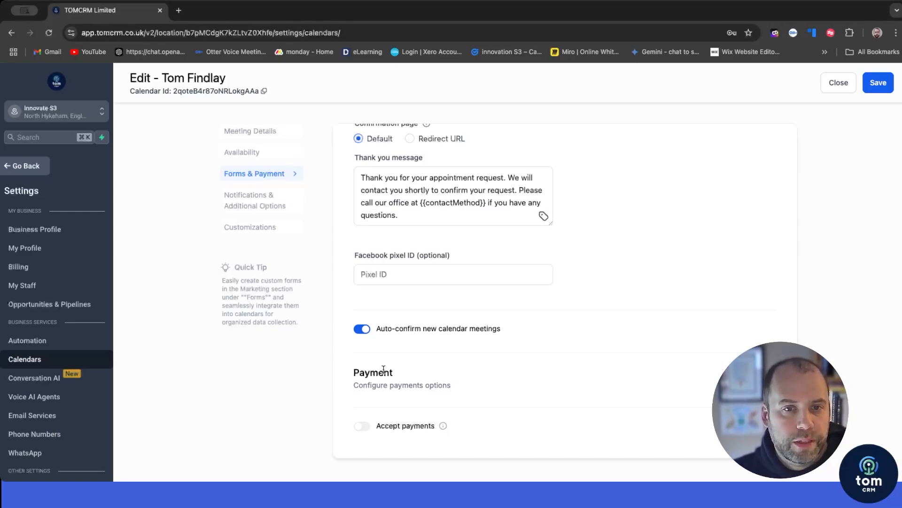
mouse_move(443, 425)
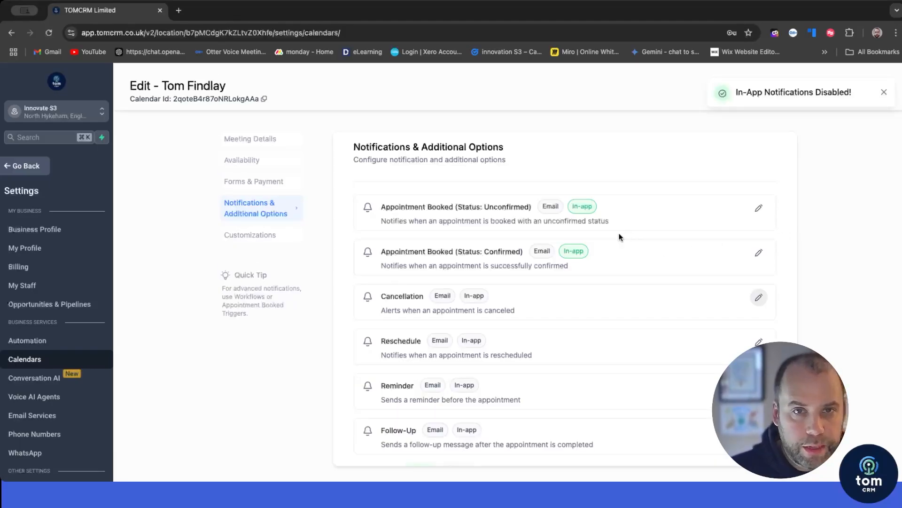
Step: Enable email notifications for unconfirmed and confirmed bookings and save each
scroll(554, 236, up, 1)
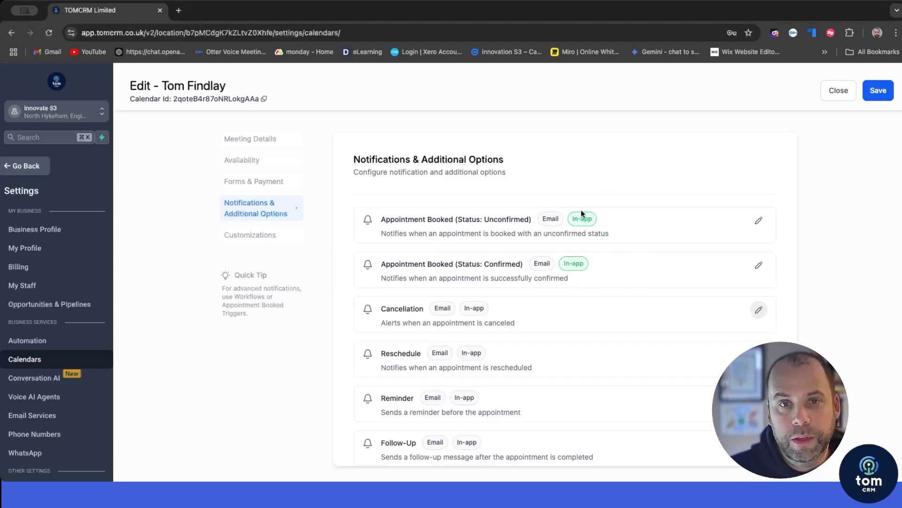
click(759, 222)
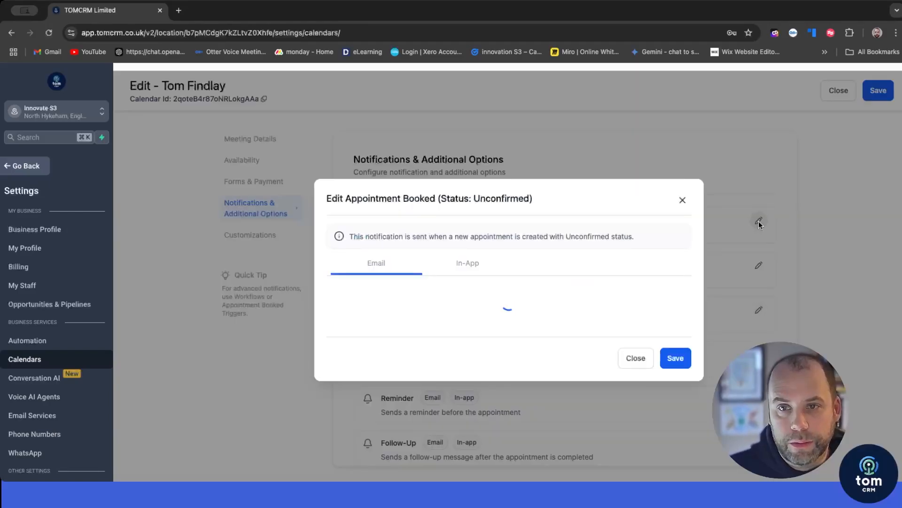
click(337, 223)
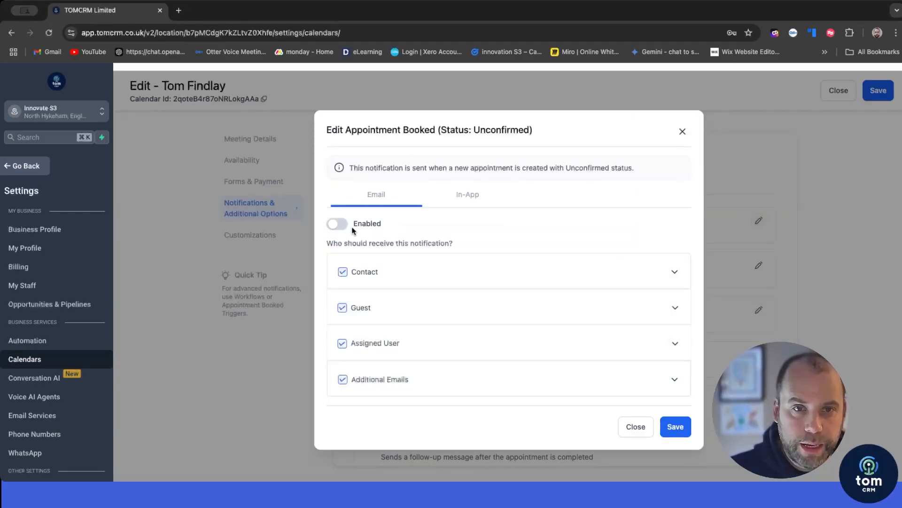
scroll(450, 235, down, 1)
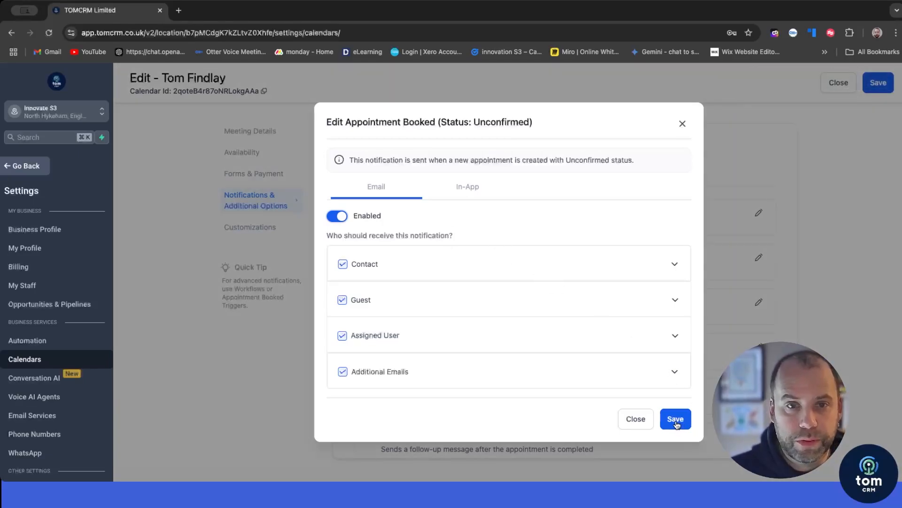
click(676, 419)
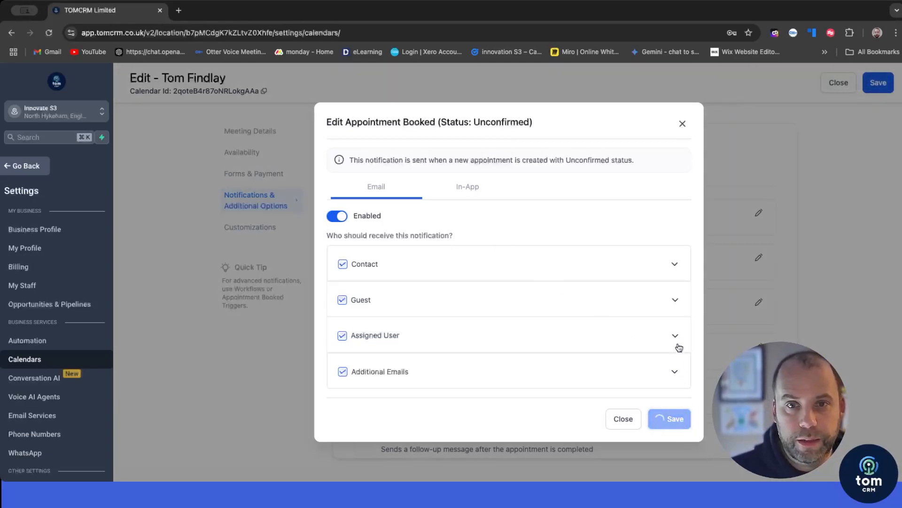
click(682, 124)
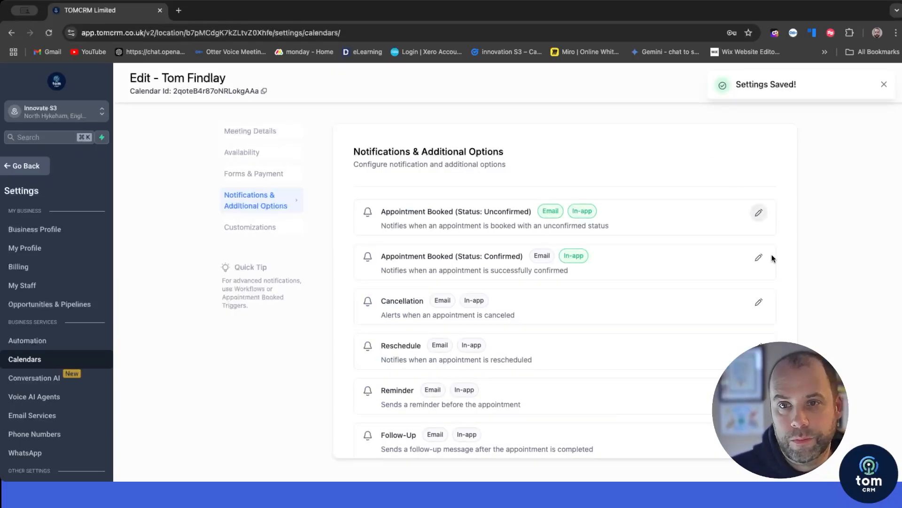
click(758, 258)
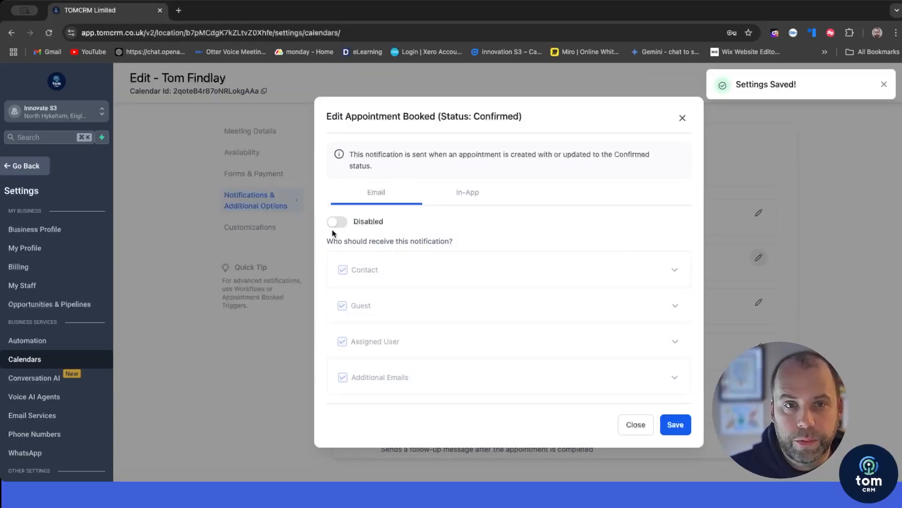
click(337, 221)
click(676, 424)
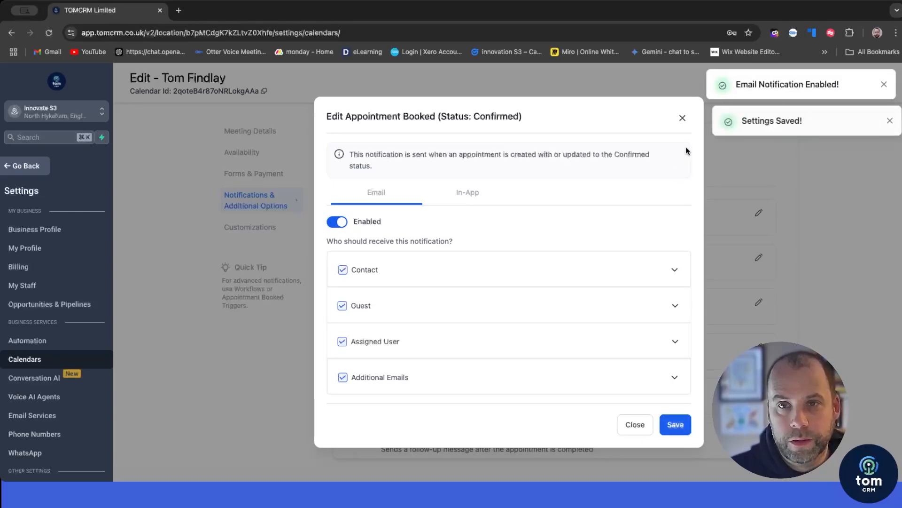
click(682, 119)
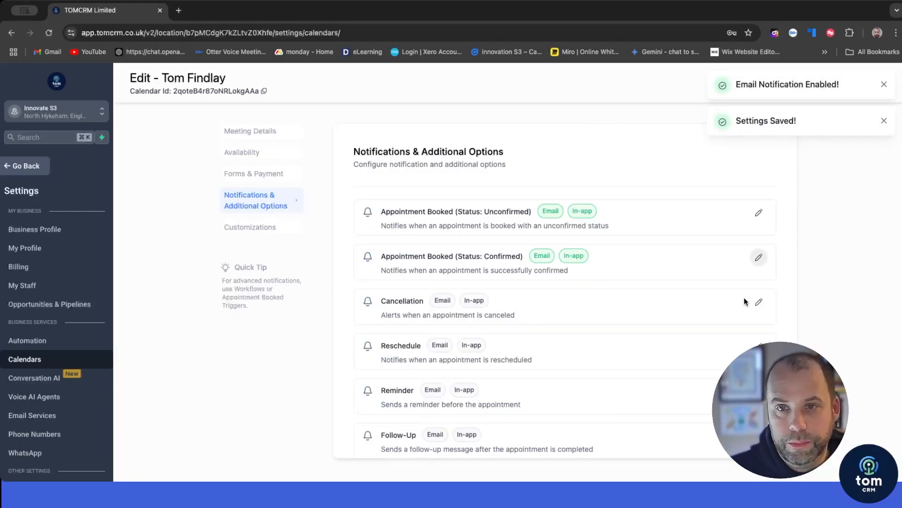
Step: Enable email notifications for cancellations and reschedules and save each
click(758, 303)
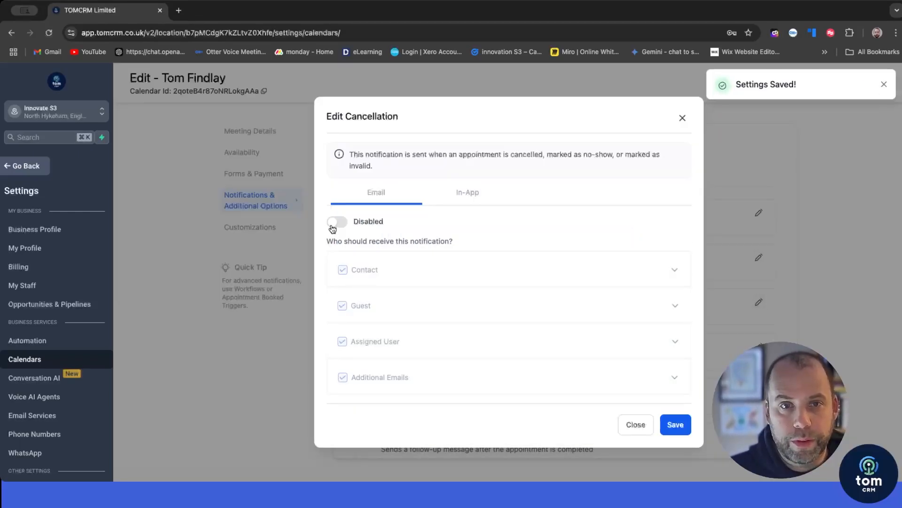
click(337, 222)
click(661, 424)
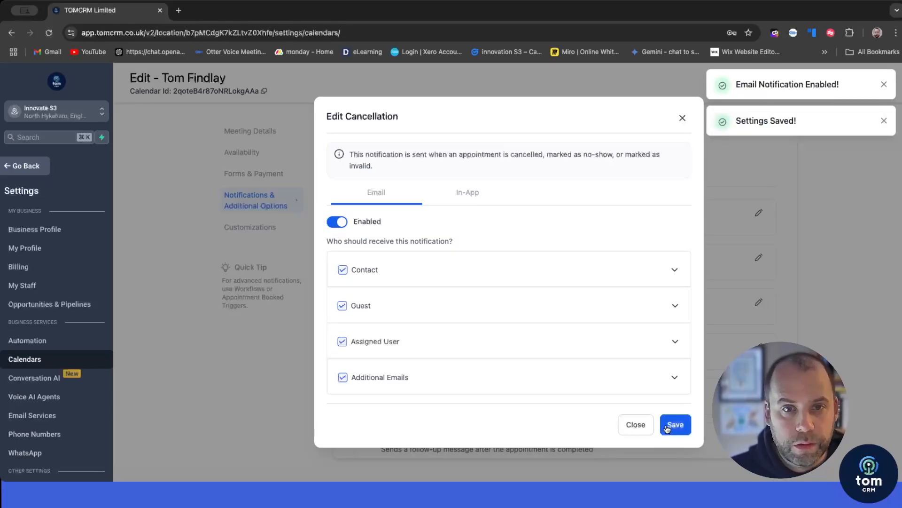
click(682, 119)
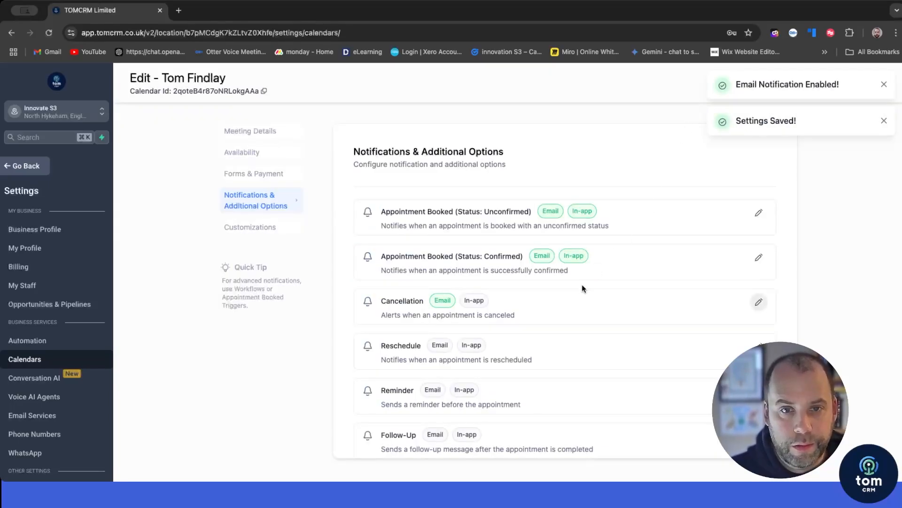
scroll(583, 286, down, 2)
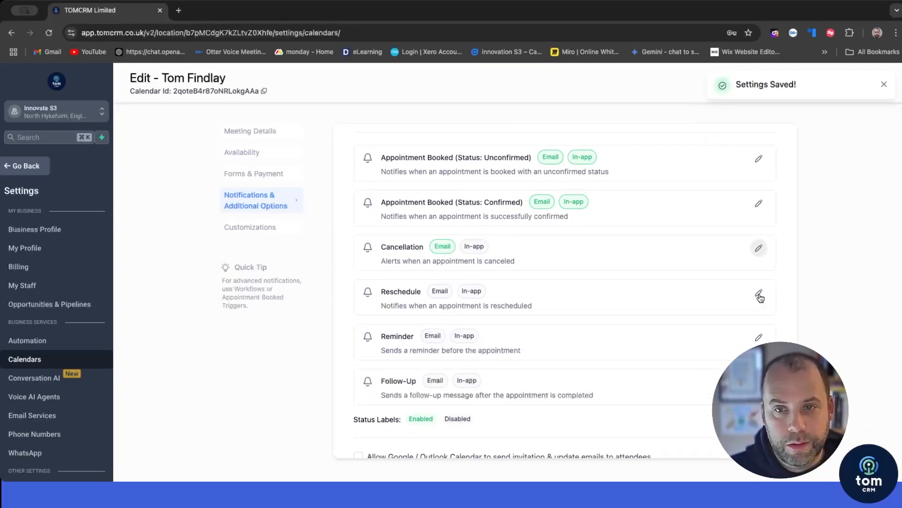
click(759, 292)
click(337, 222)
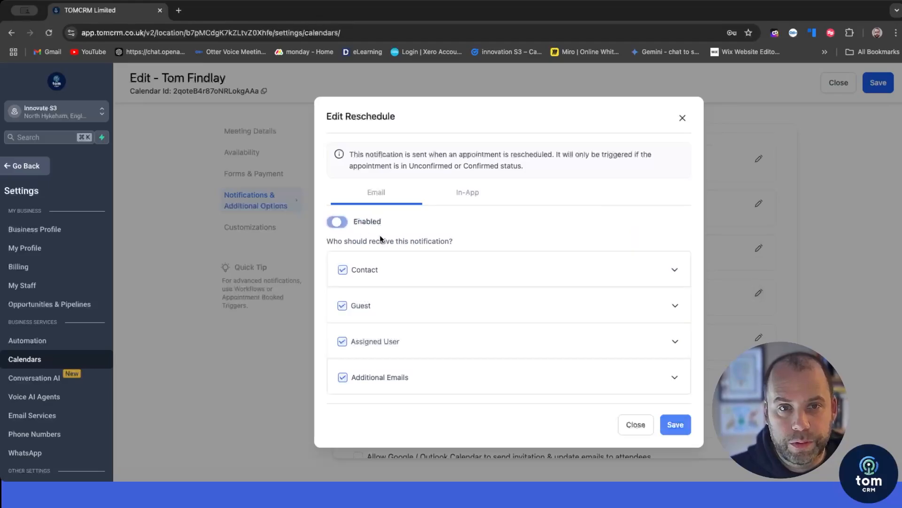
click(675, 425)
click(677, 122)
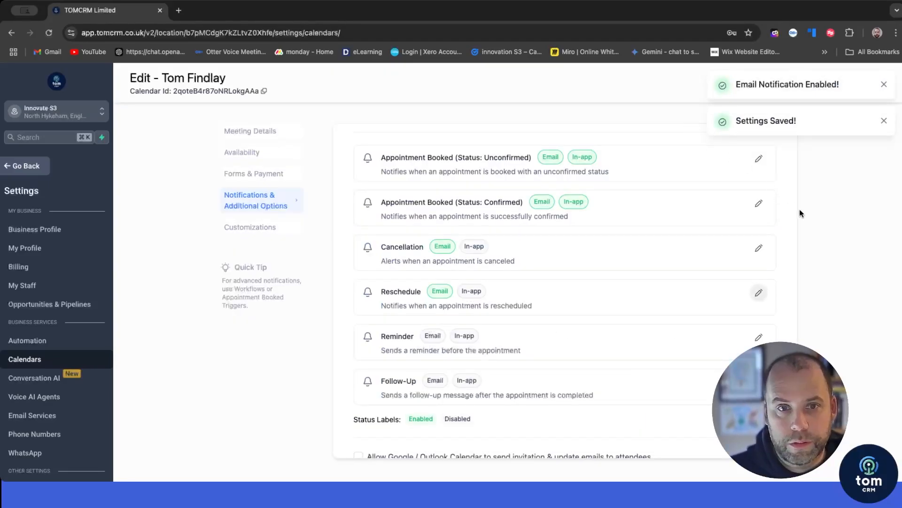
Step: Enable email reminders and allow Google/Outlook Calendar to send invitations to attendees
scroll(757, 221, down, 2)
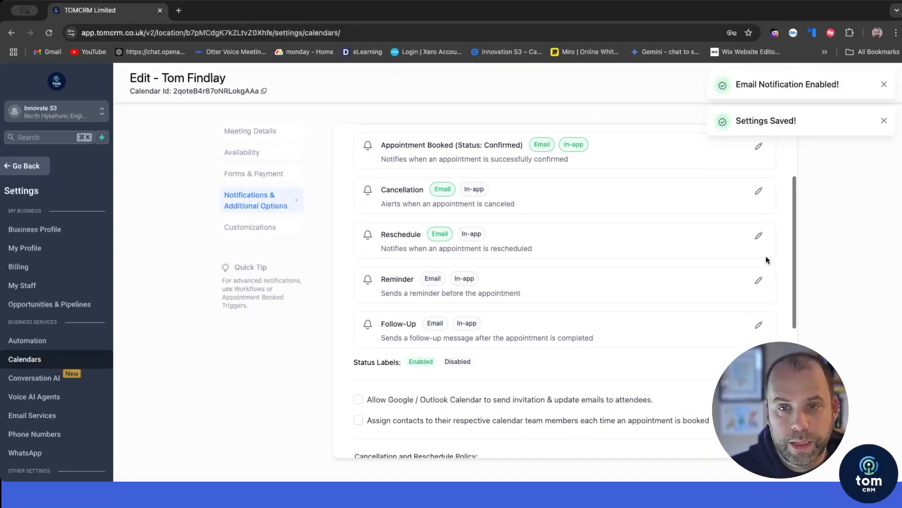
click(759, 281)
click(337, 222)
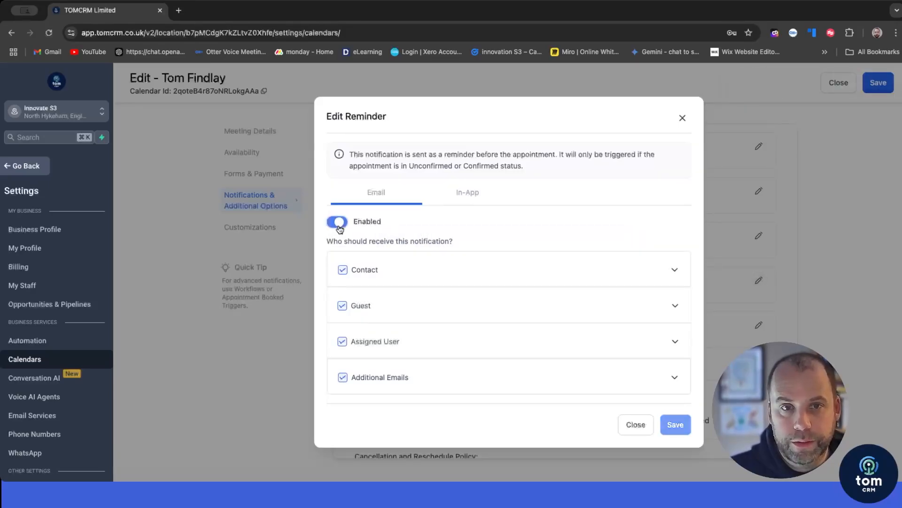
click(686, 424)
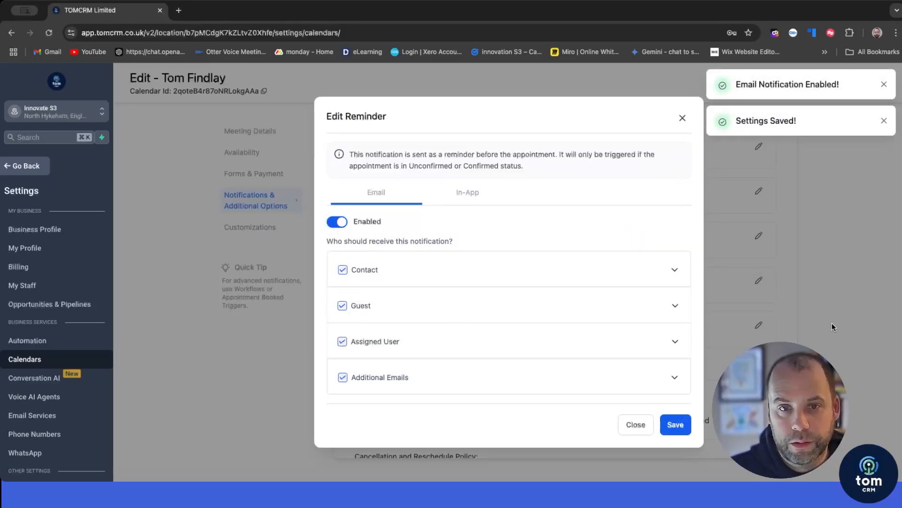
click(682, 117)
scroll(475, 287, down, 2)
click(358, 342)
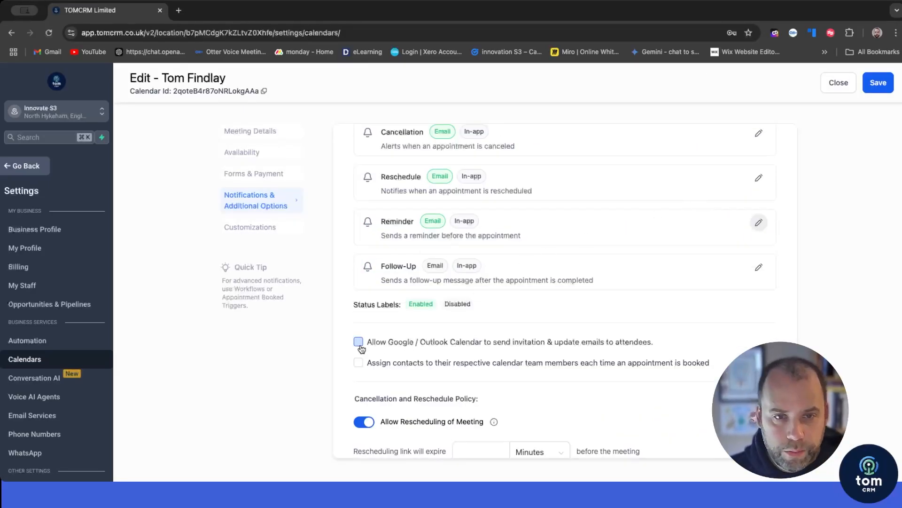
Step: Set the rescheduling link to expire 60 minutes before the meeting
scroll(429, 296, down, 1)
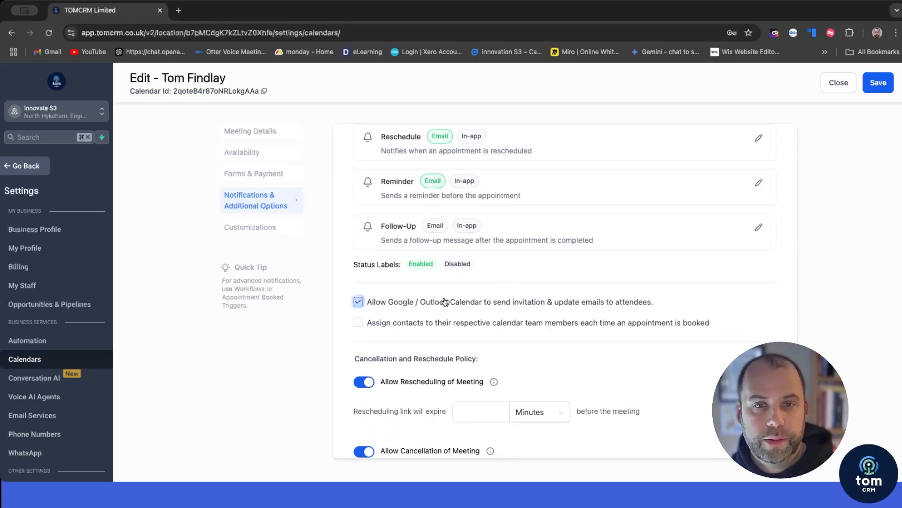
scroll(452, 300, down, 1)
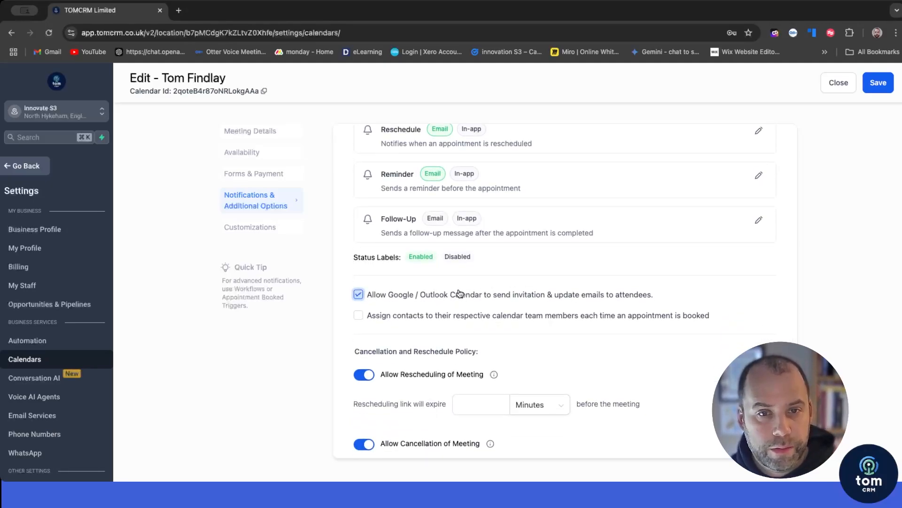
scroll(459, 299, down, 1)
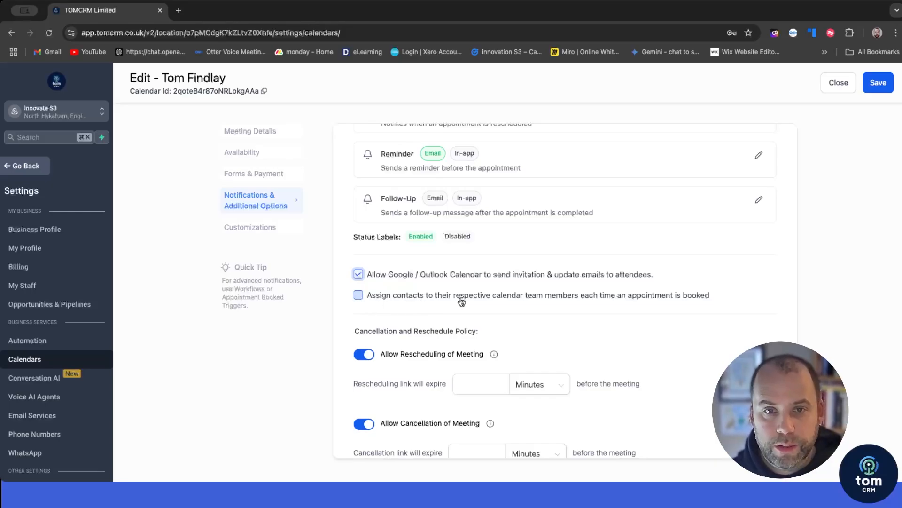
scroll(469, 303, down, 2)
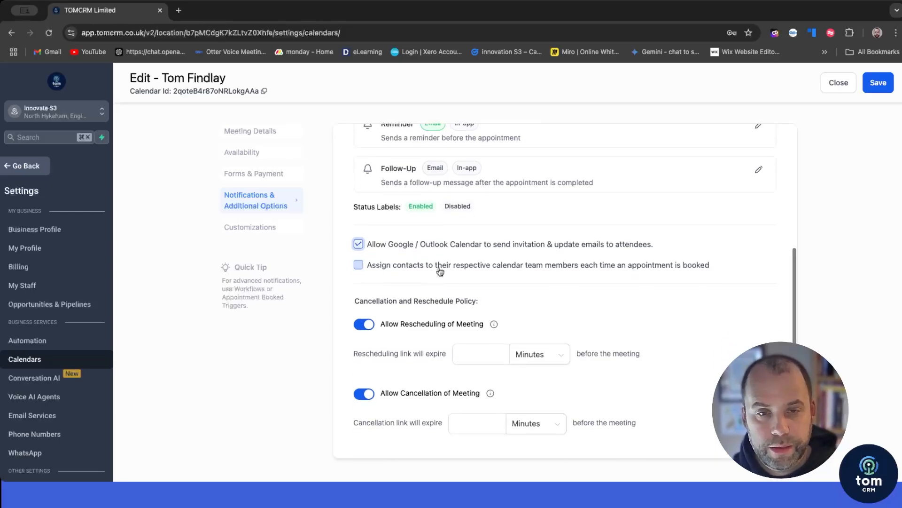
scroll(438, 266, down, 2)
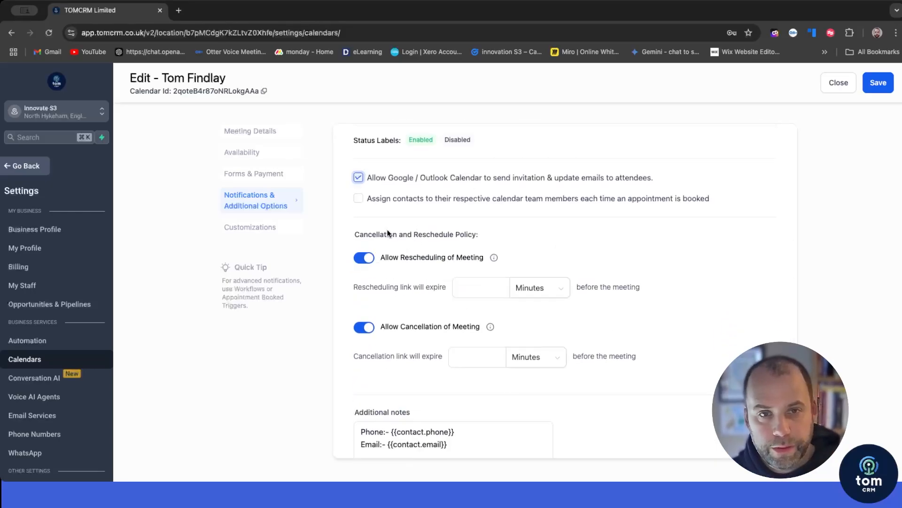
scroll(423, 240, down, 1)
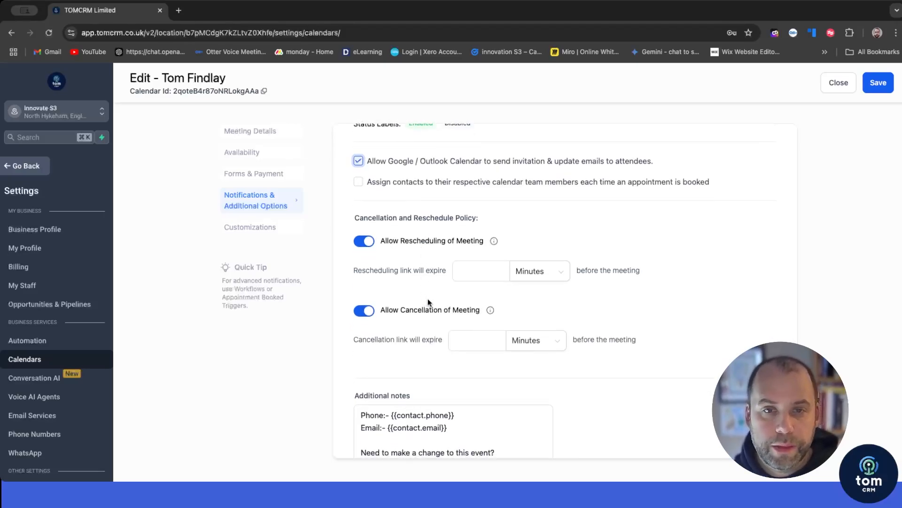
scroll(421, 278, down, 1)
click(482, 253)
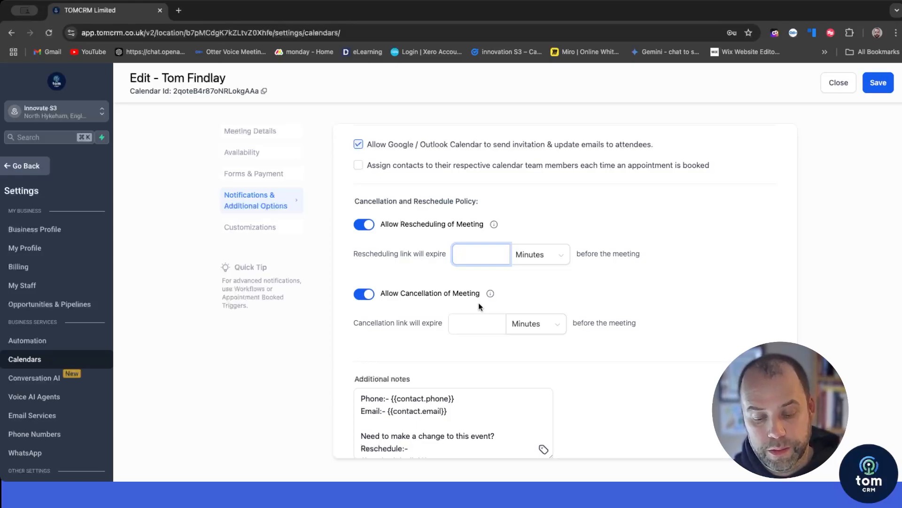
text(60)
click(578, 300)
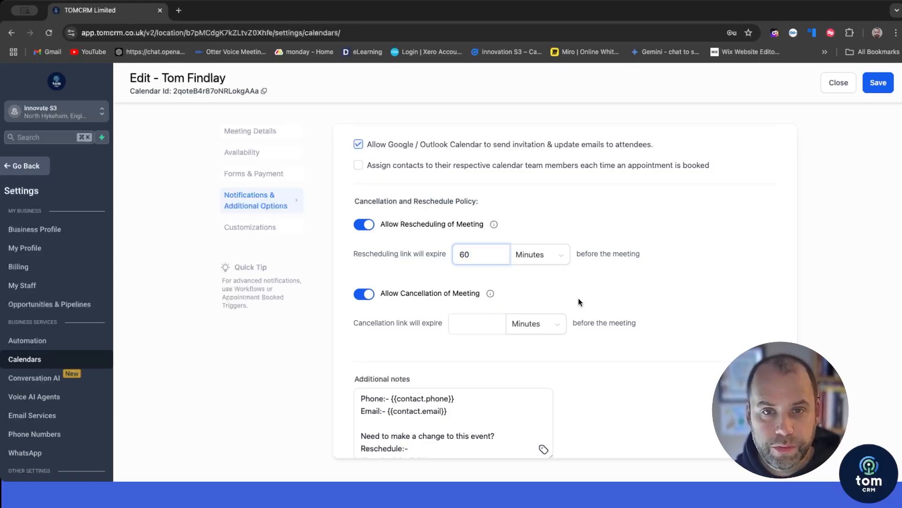
Step: Set the cancellation link to expire 30 minutes before the meeting
scroll(424, 269, up, 1)
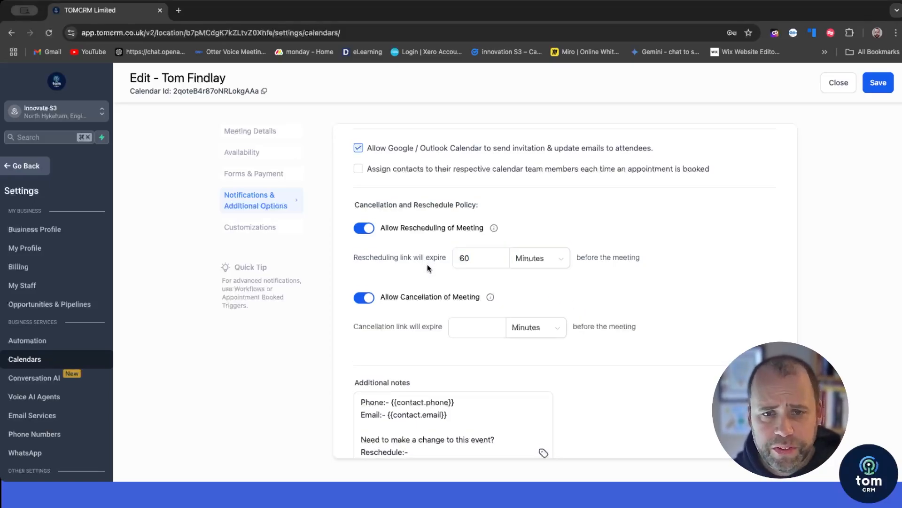
click(463, 334)
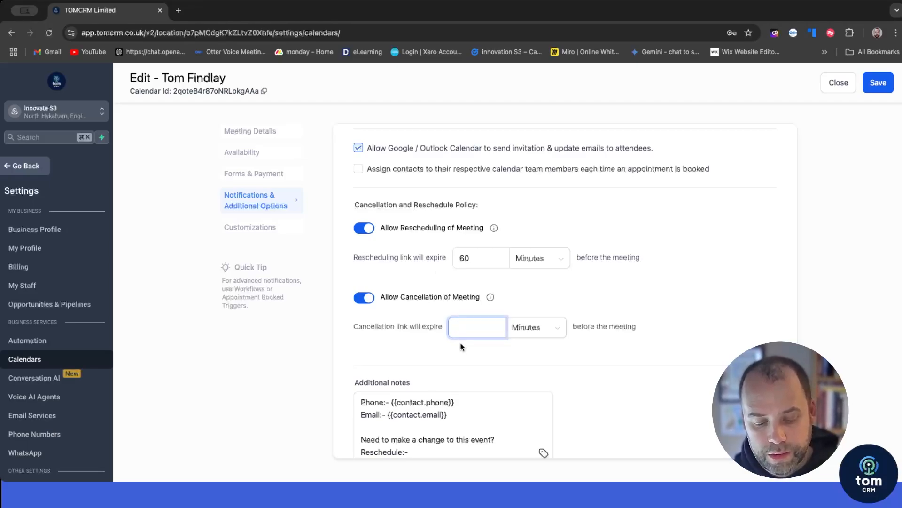
click(582, 329)
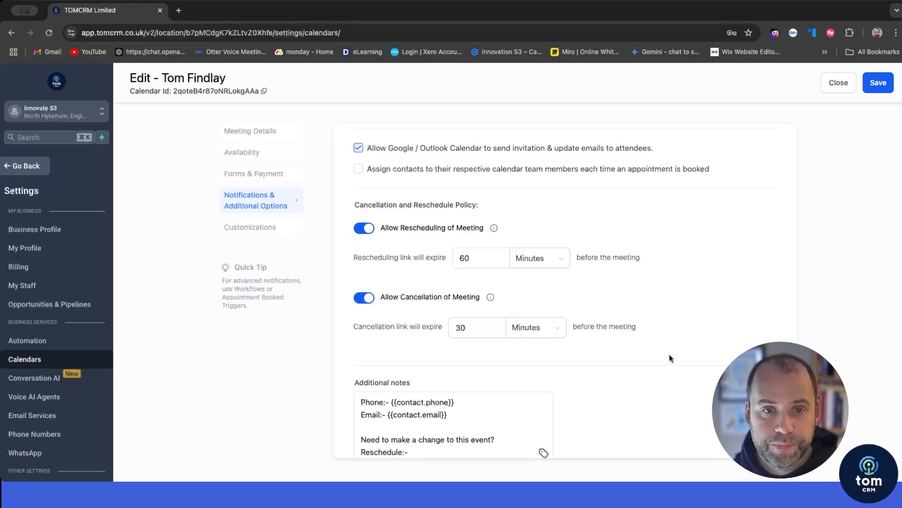
scroll(670, 357, down, 1)
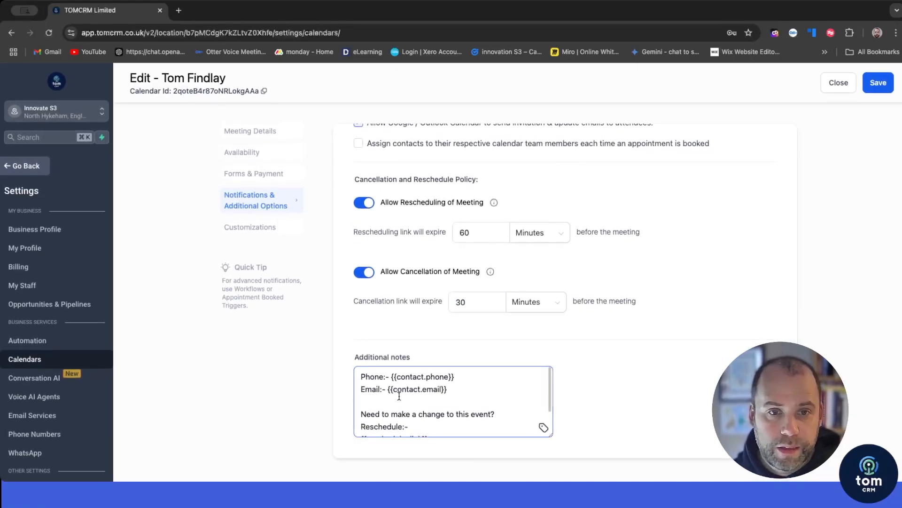
scroll(400, 393, down, 2)
scroll(400, 392, up, 2)
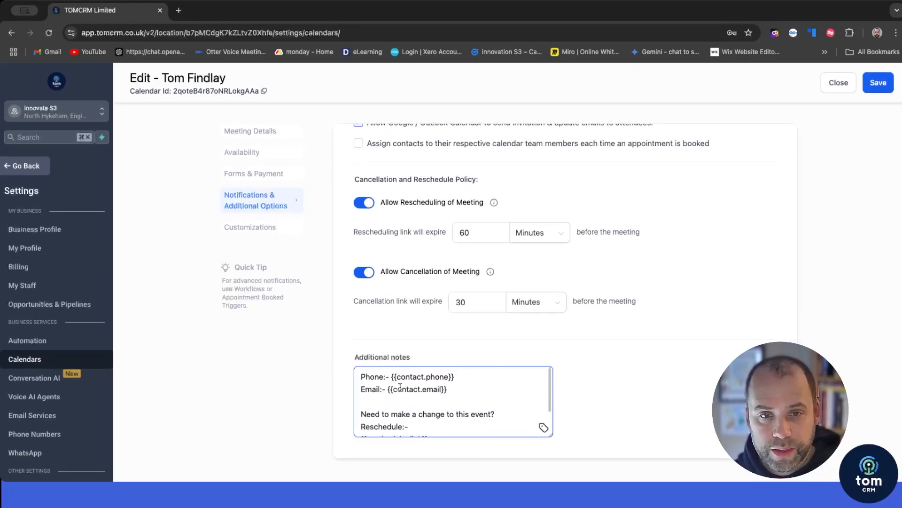
scroll(379, 386, down, 3)
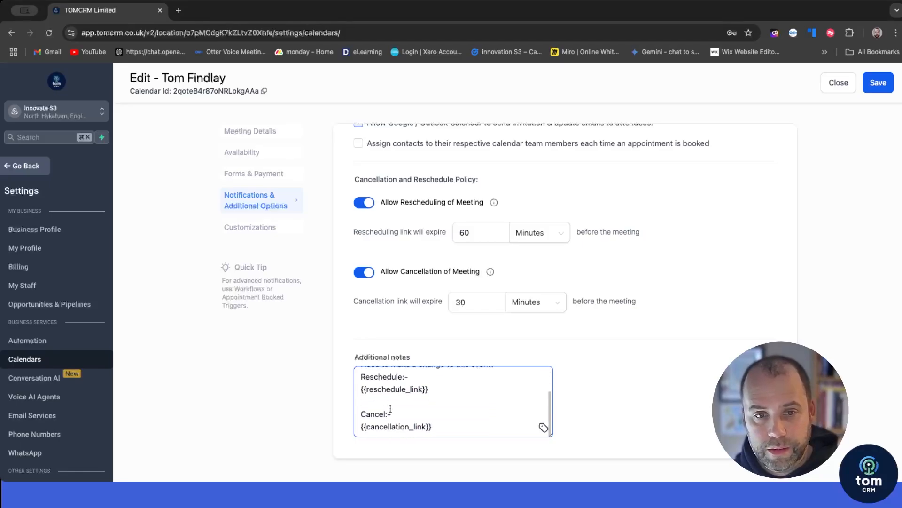
scroll(402, 421, up, 5)
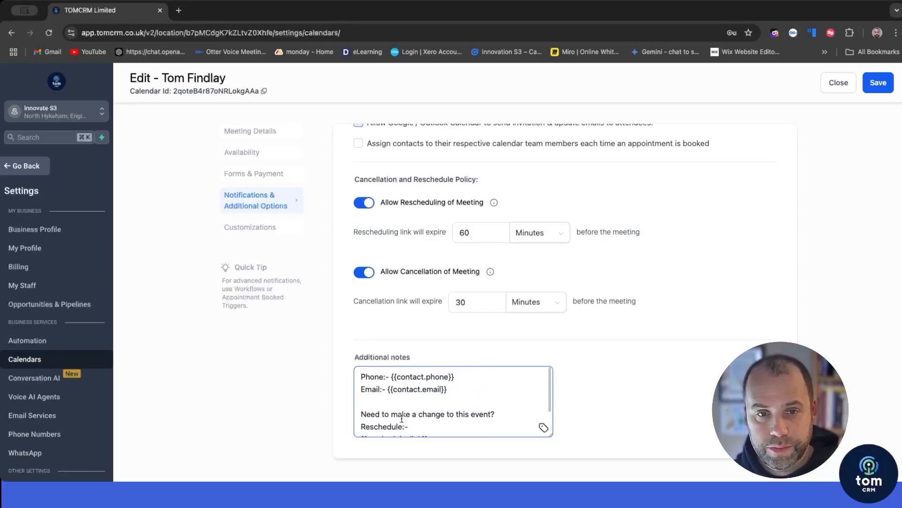
scroll(418, 414, down, 3)
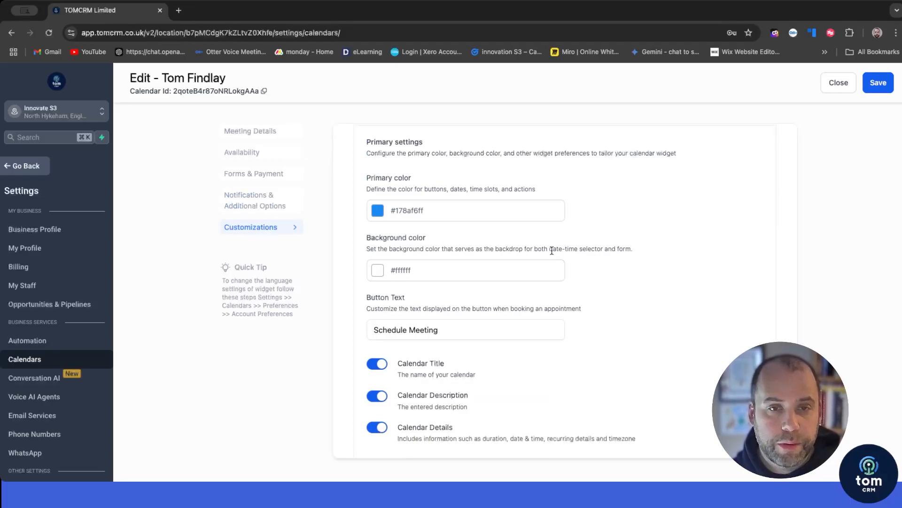
scroll(552, 250, up, 10)
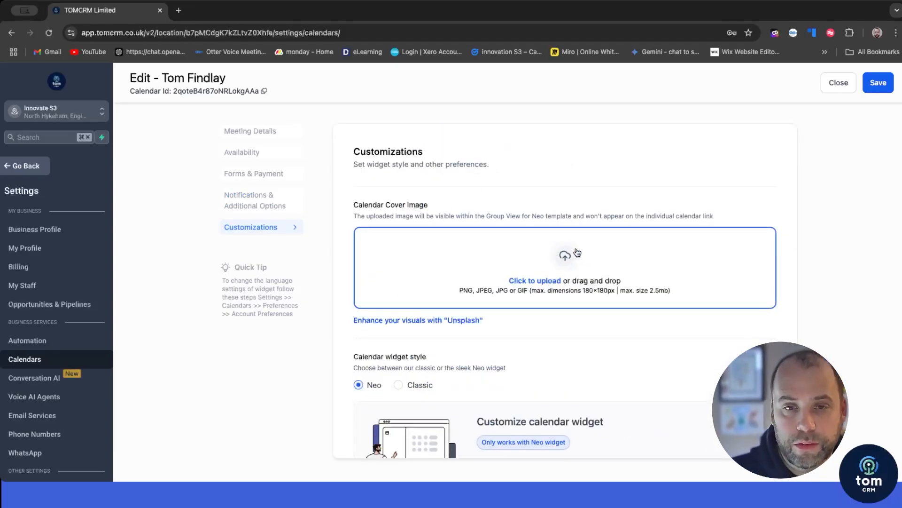
scroll(506, 215, down, 10)
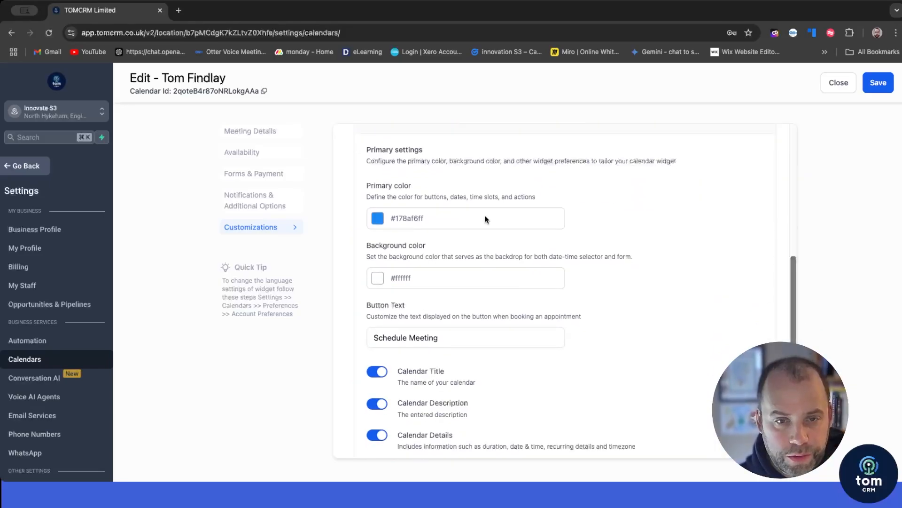
click(378, 219)
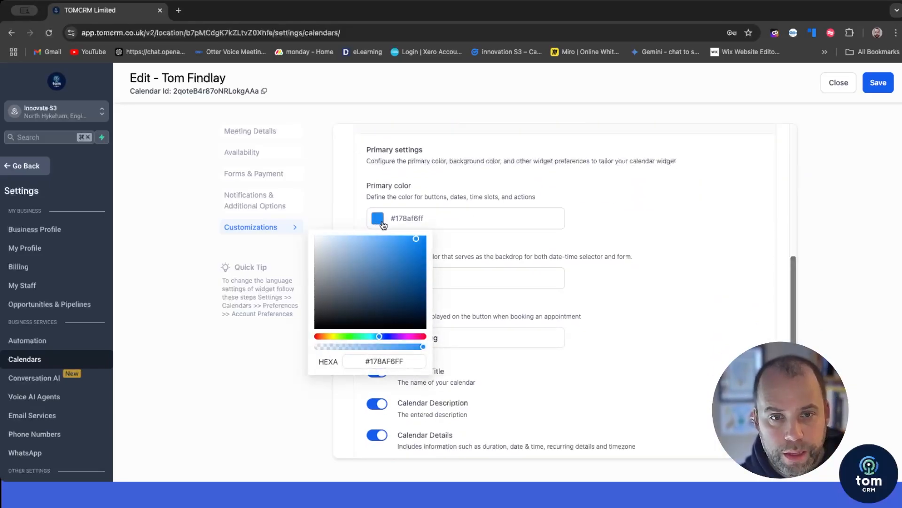
click(427, 226)
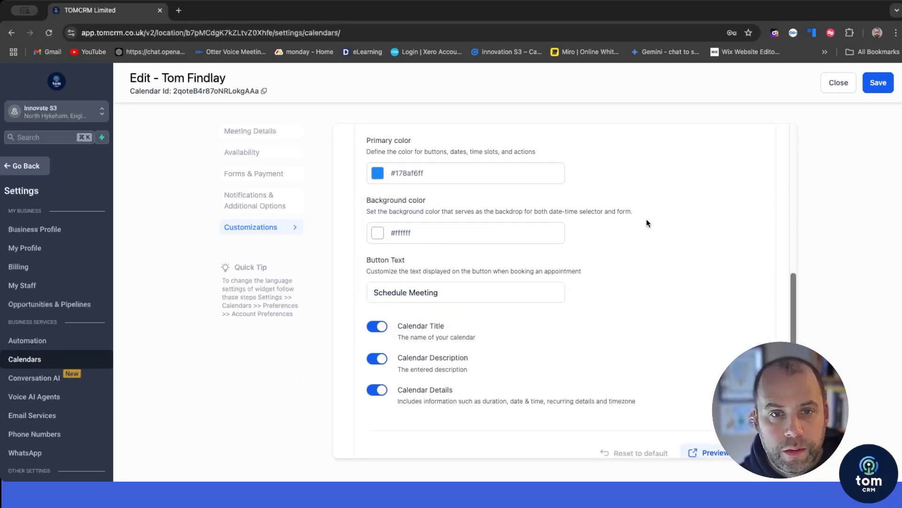
scroll(647, 218, down, 3)
scroll(459, 252, down, 1)
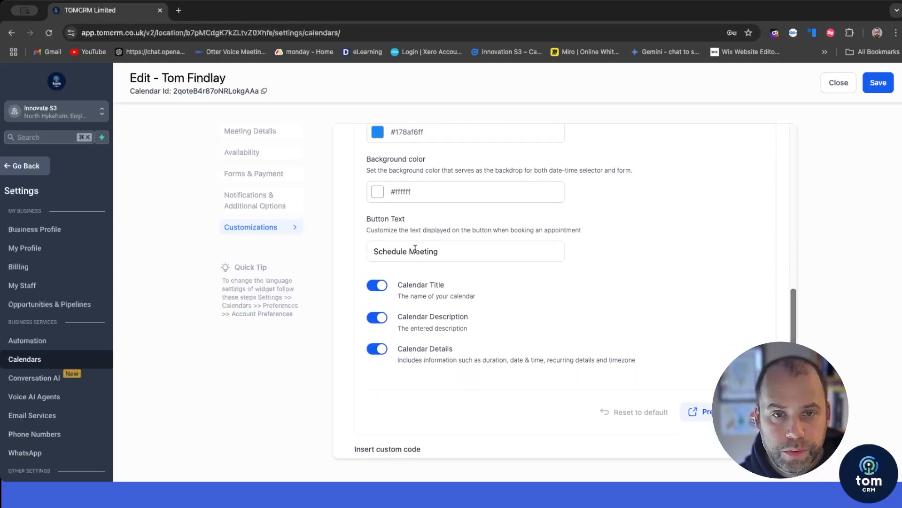
click(458, 252)
scroll(458, 252, down, 5)
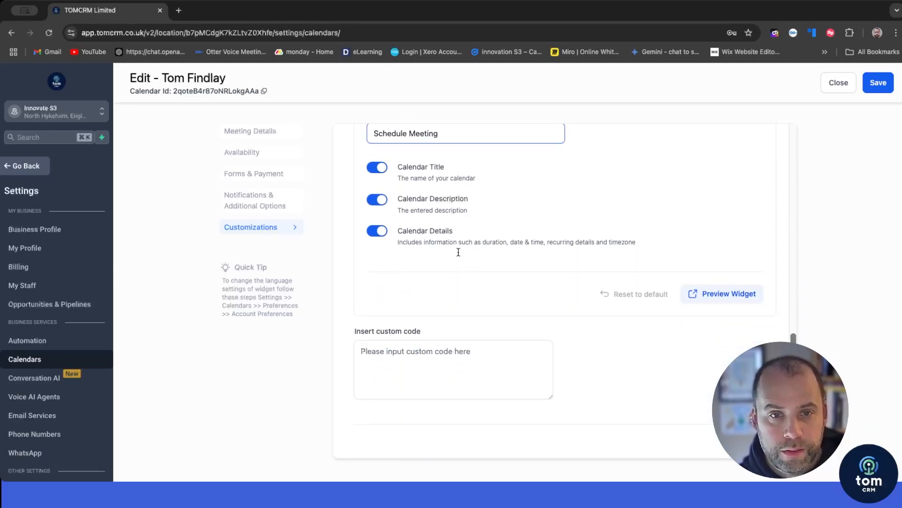
click(448, 346)
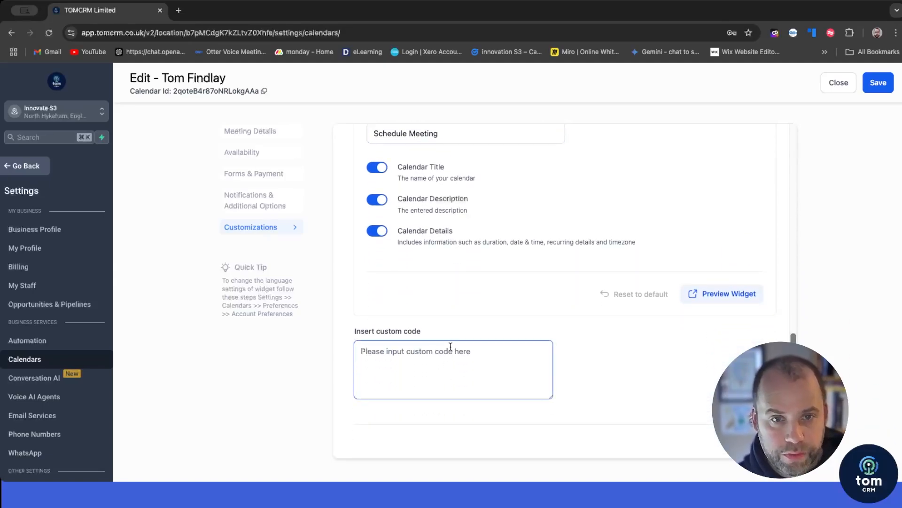
Step: Book a test meeting at 01:00 PM on January 8 via Preview Widget and add it to Google Calendar
click(709, 294)
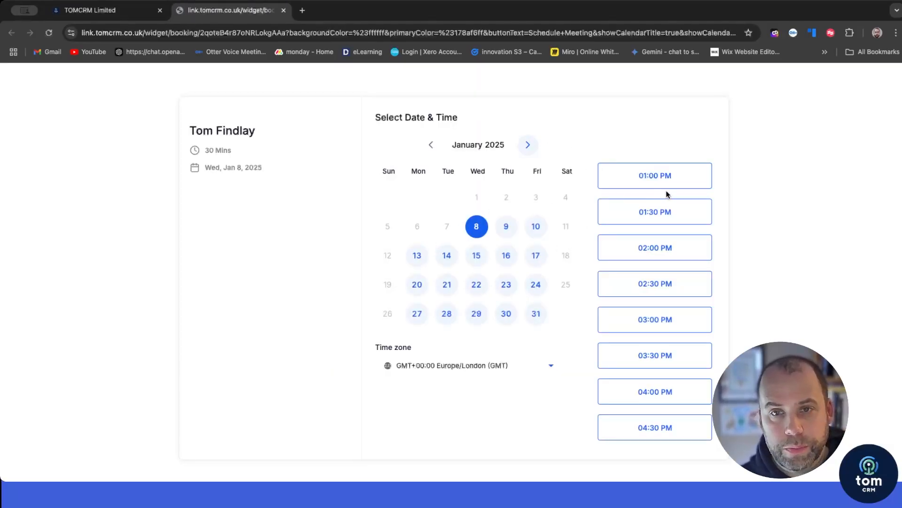
click(677, 177)
click(680, 181)
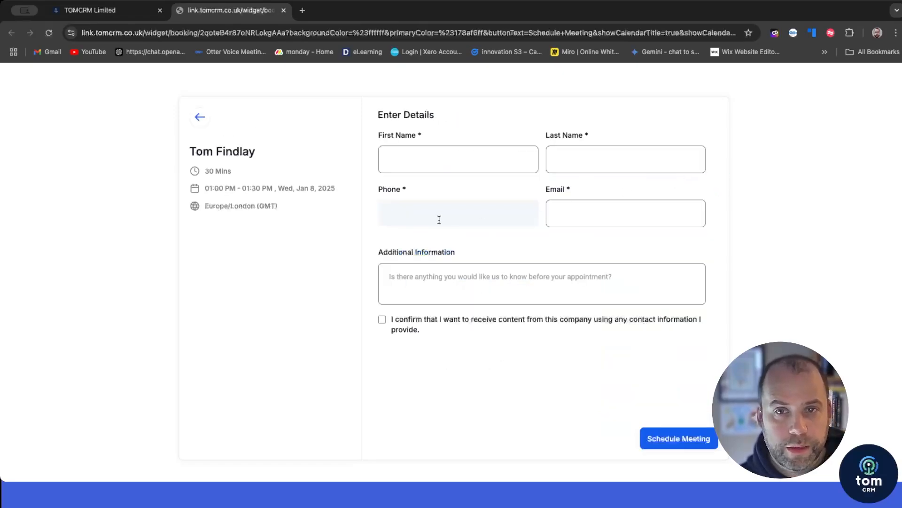
click(646, 435)
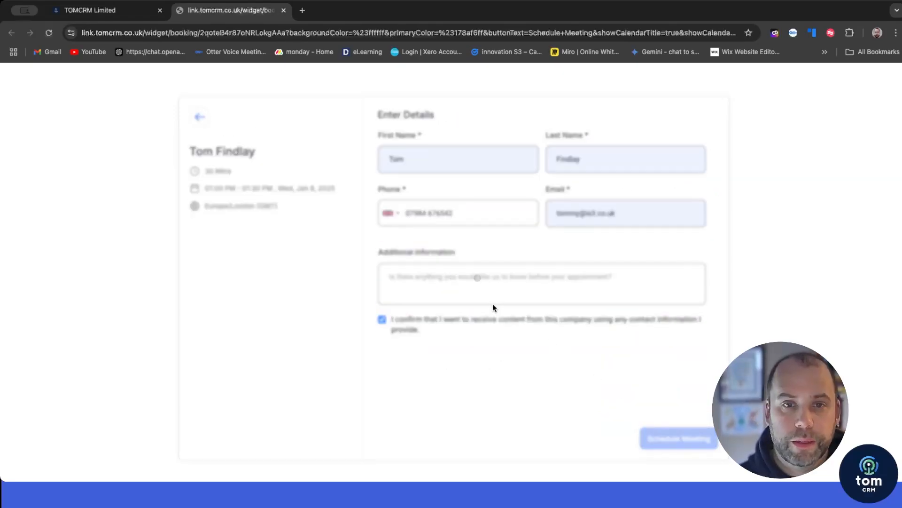
click(395, 336)
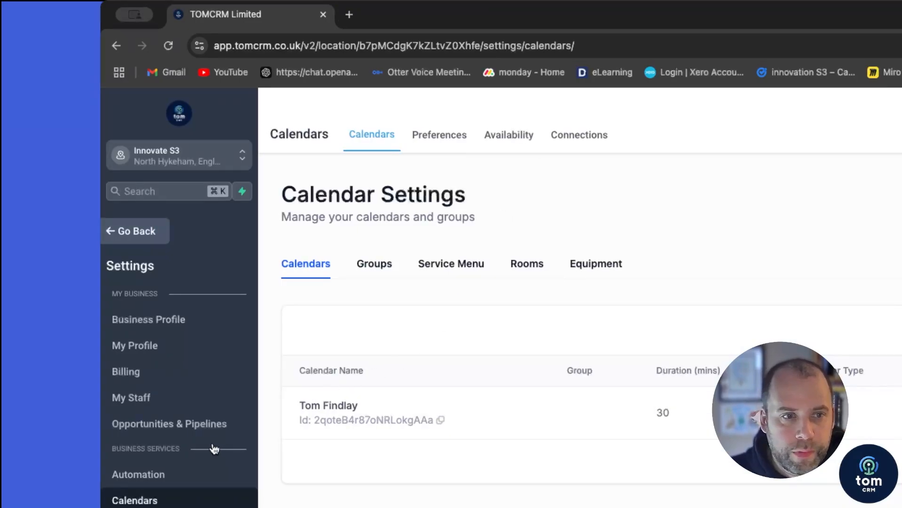
Step: In Integrations, sign in with a Google account and grant the requested permissions
scroll(214, 447, down, 3)
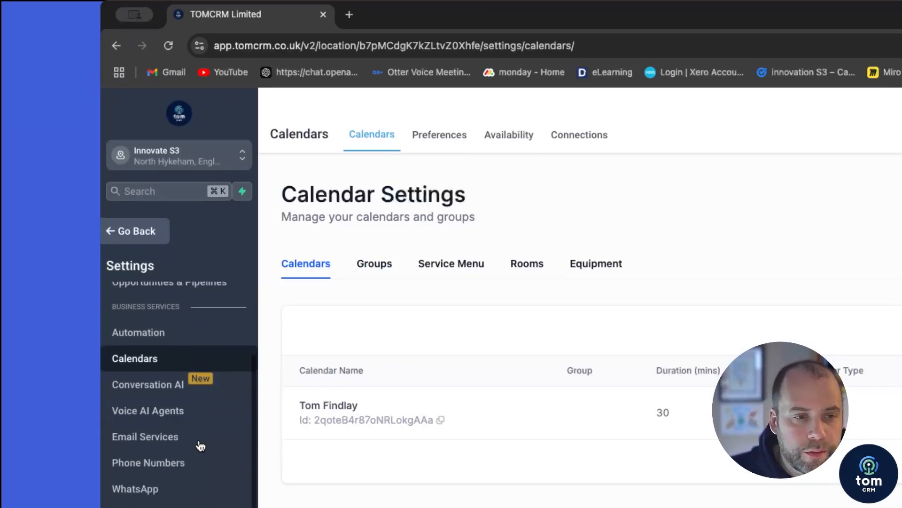
scroll(200, 445, down, 5)
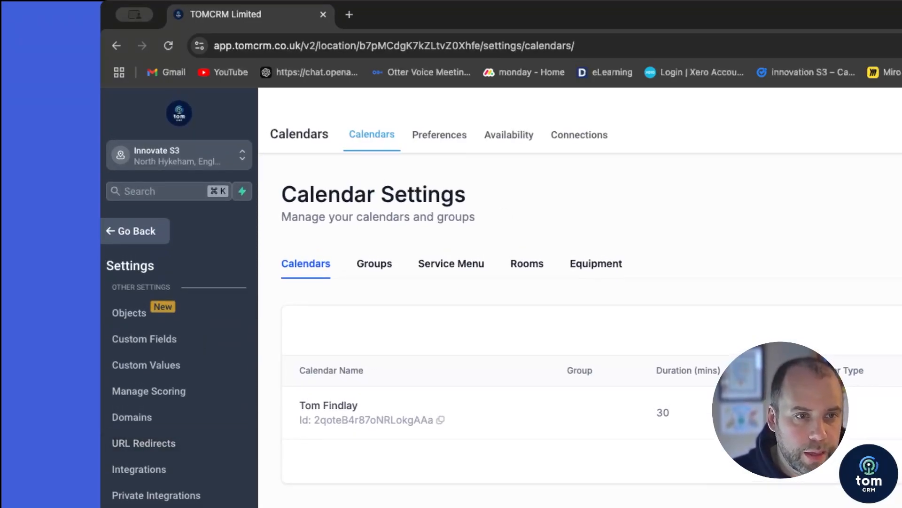
click(150, 482)
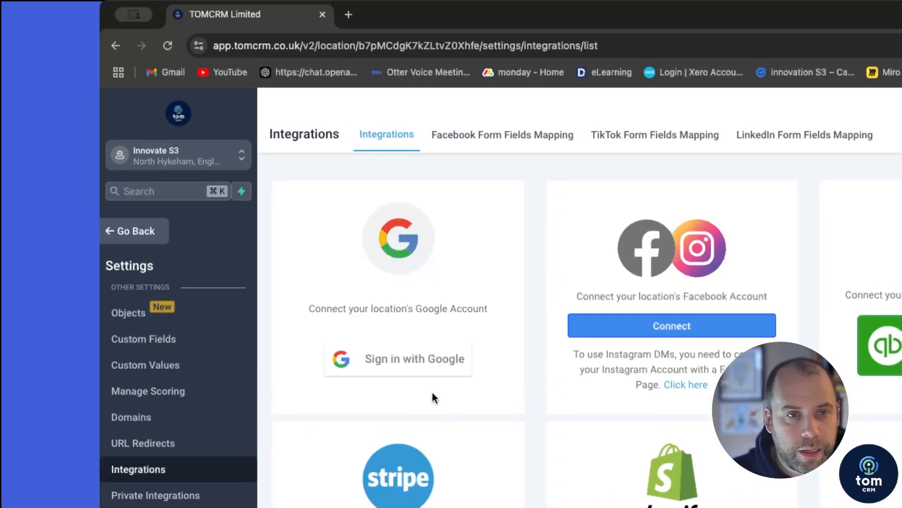
click(420, 368)
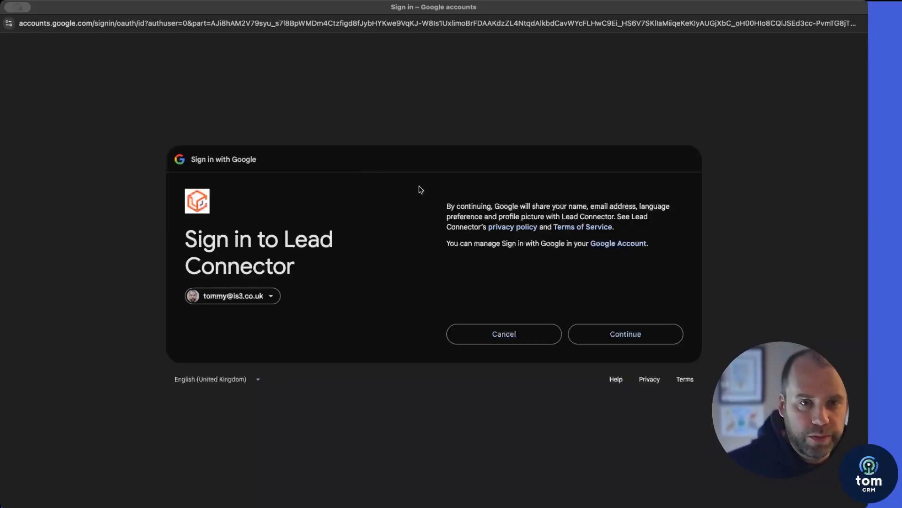
click(620, 340)
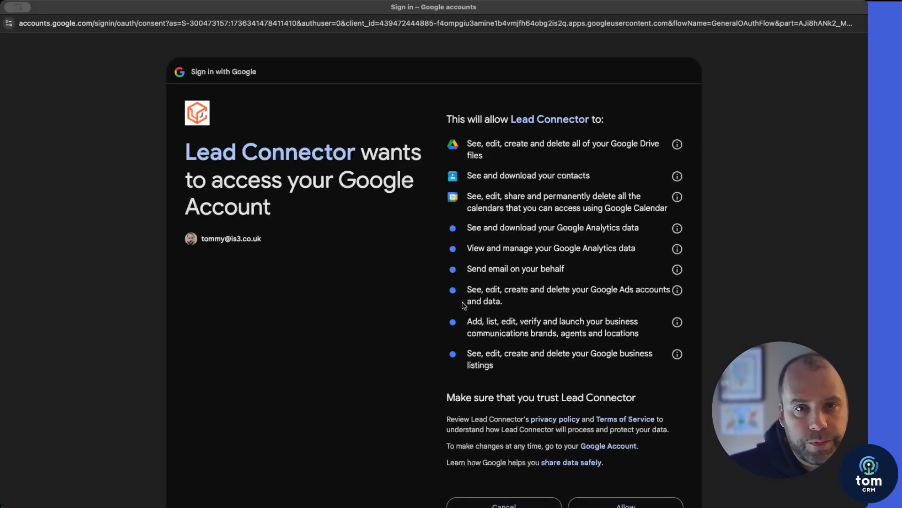
scroll(360, 311, down, 3)
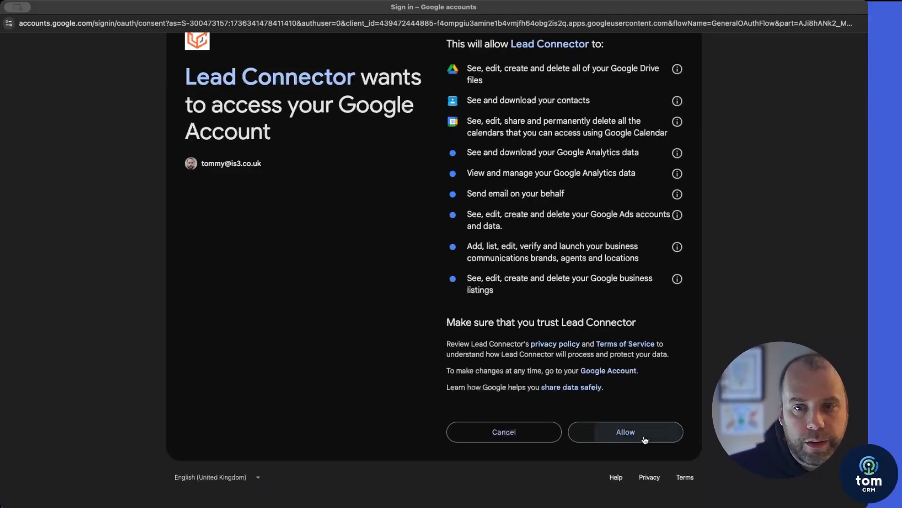
click(626, 431)
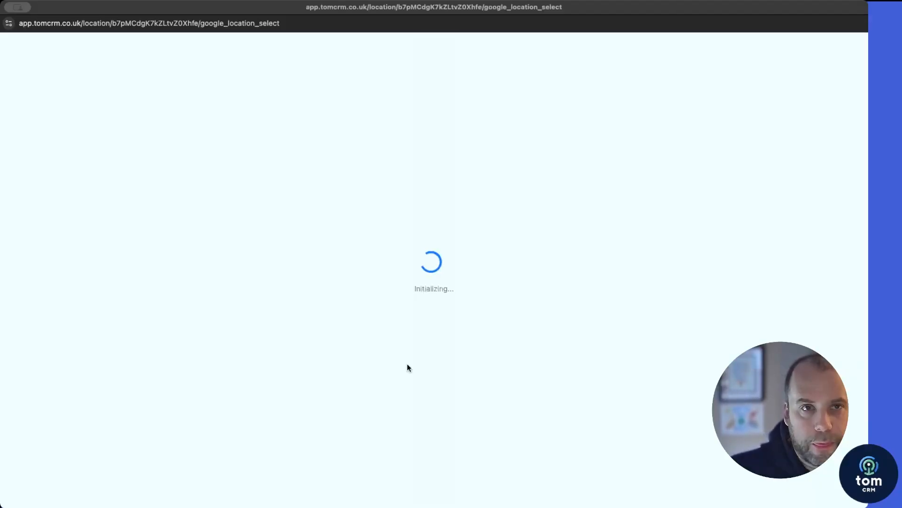
Step: Link the Innovative Sustainable Strategy business profile and connect it
click(280, 117)
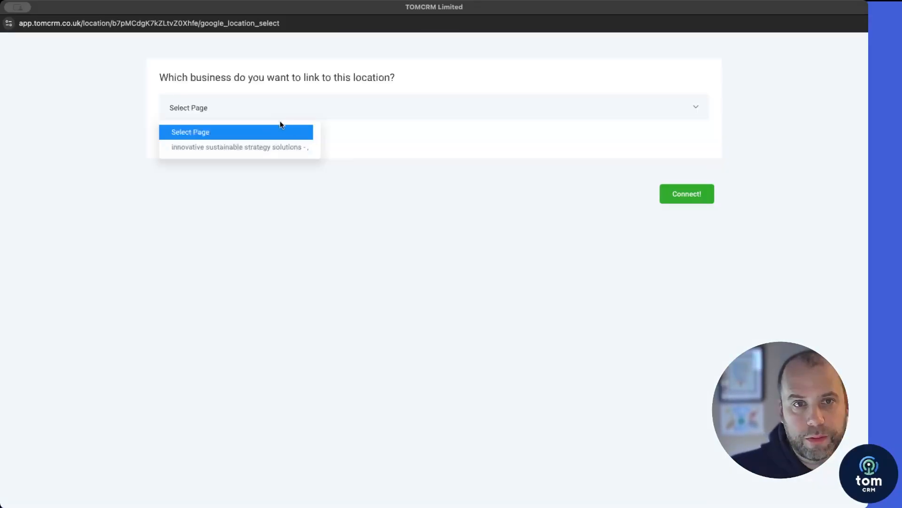
click(373, 222)
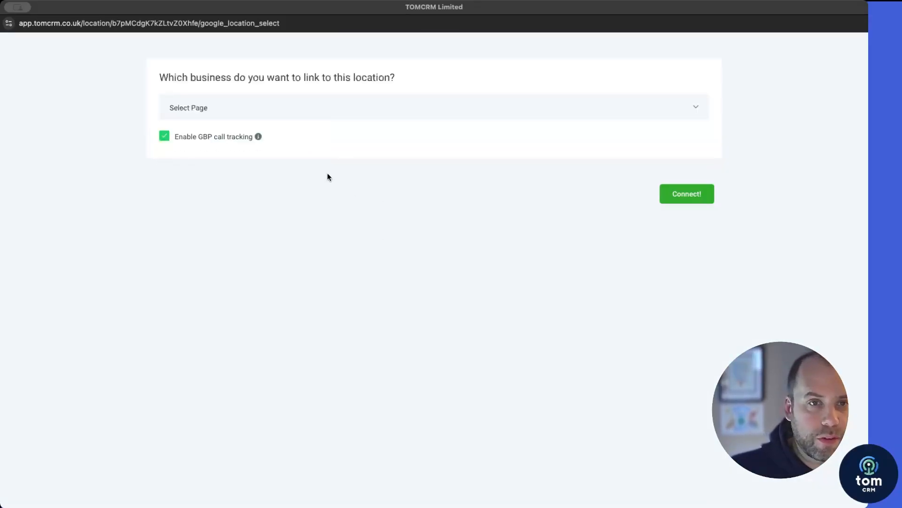
click(303, 113)
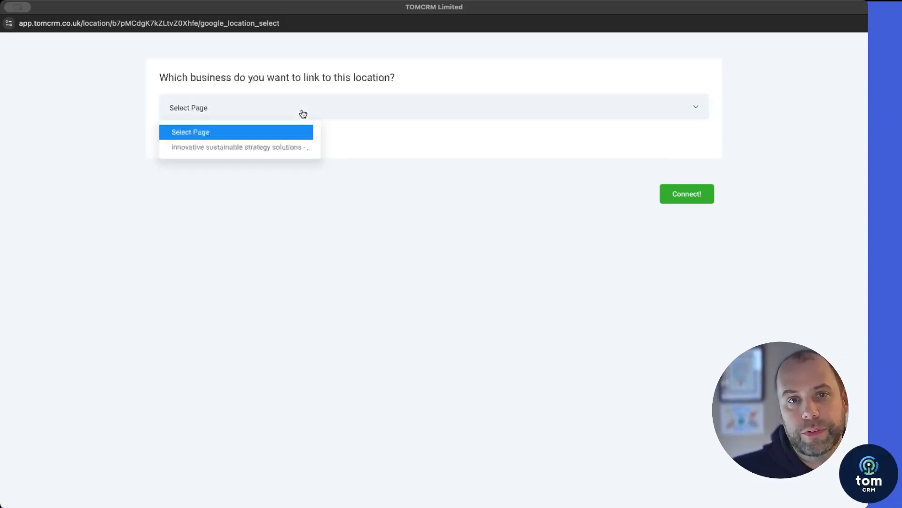
click(225, 147)
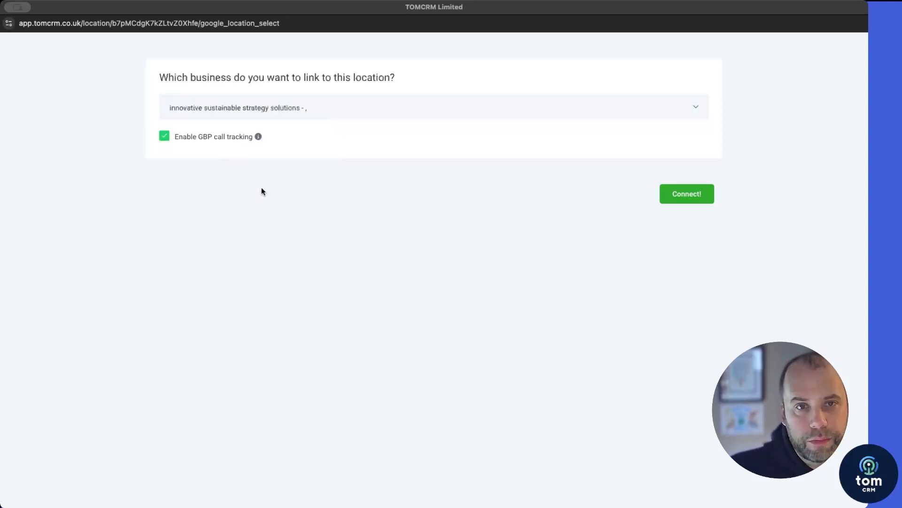
click(687, 197)
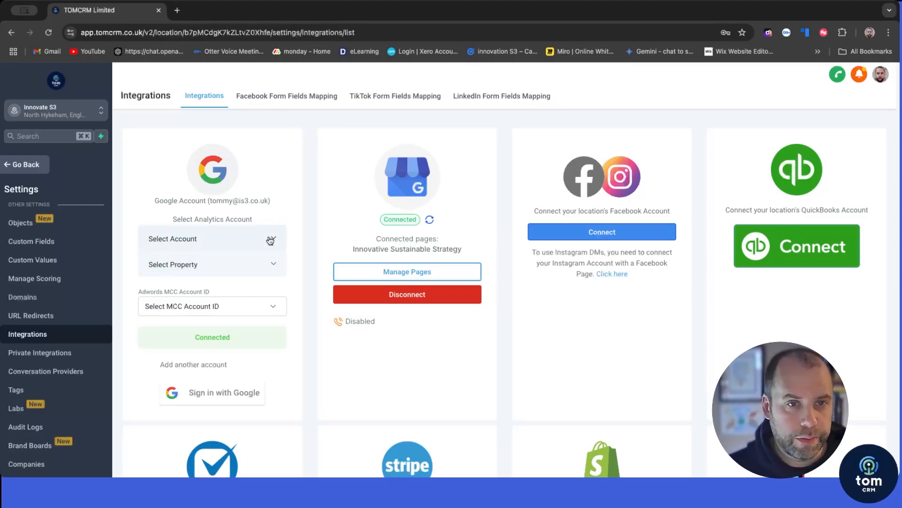
Step: In My Profile, choose Gmail for Email (2-way sync) and connect it
click(271, 240)
click(278, 202)
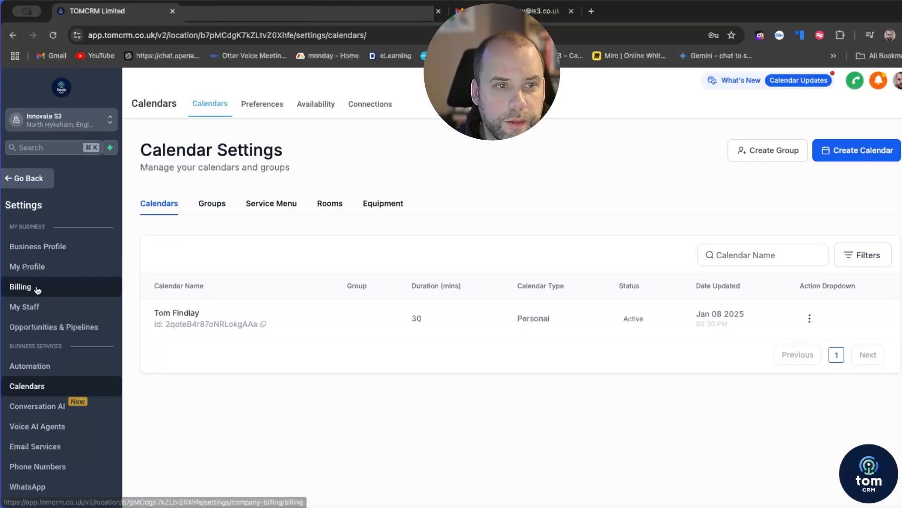
click(38, 270)
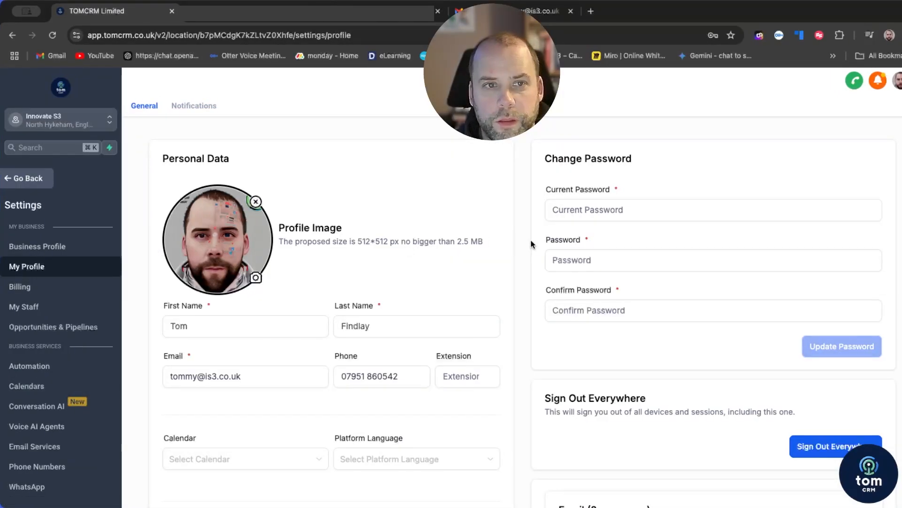
scroll(530, 242, down, 4)
scroll(531, 244, down, 4)
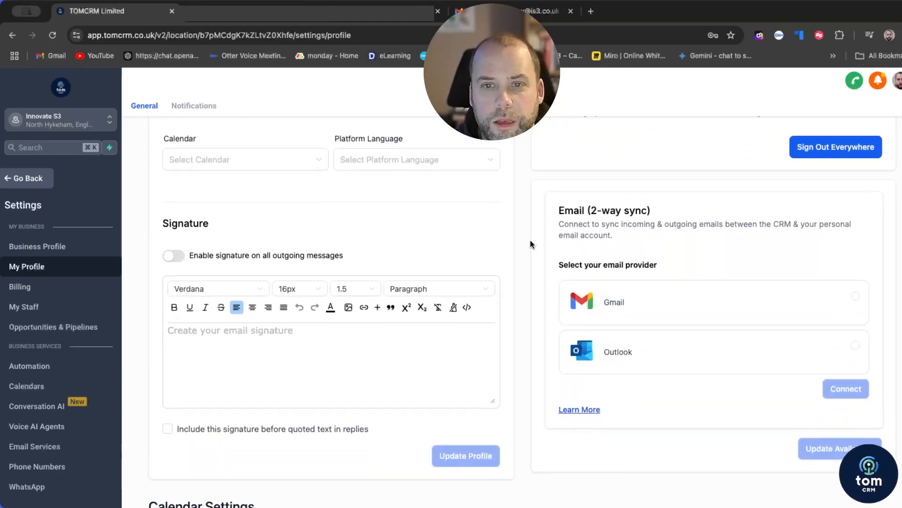
click(785, 274)
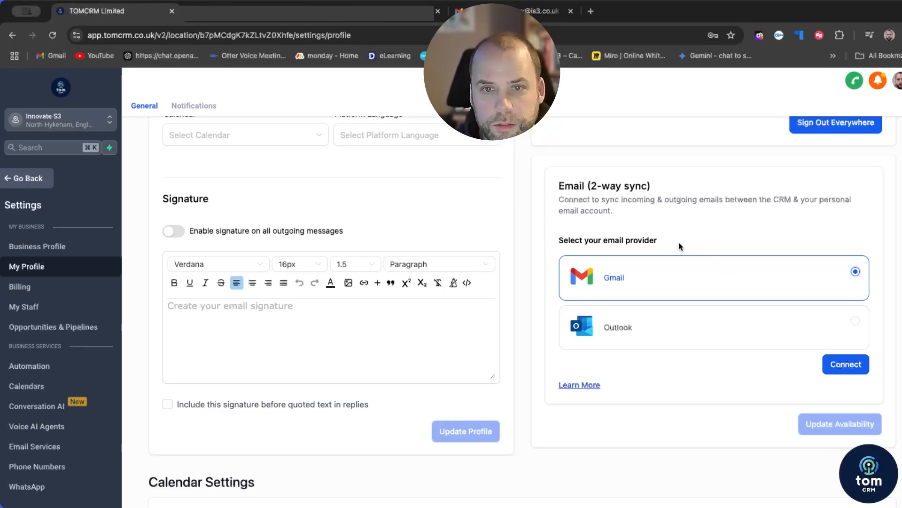
click(837, 369)
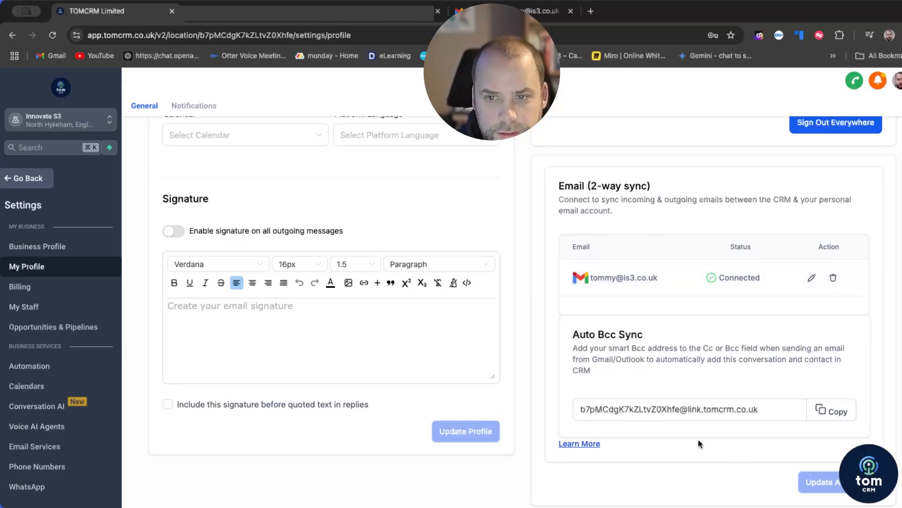
Step: Link the Google account's calendar for new bookings, with UK holidays as a conflict calendar, and save
scroll(221, 186, down, 10)
scroll(282, 191, down, 1)
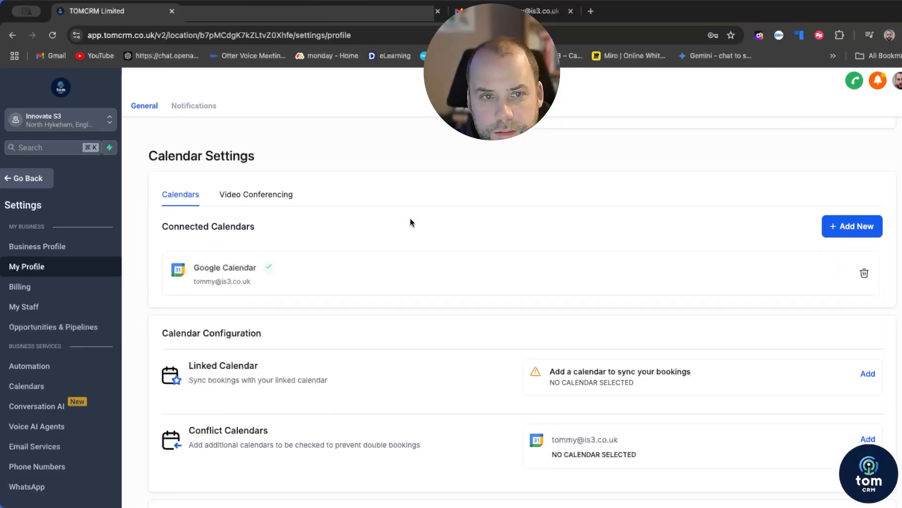
scroll(269, 267, down, 2)
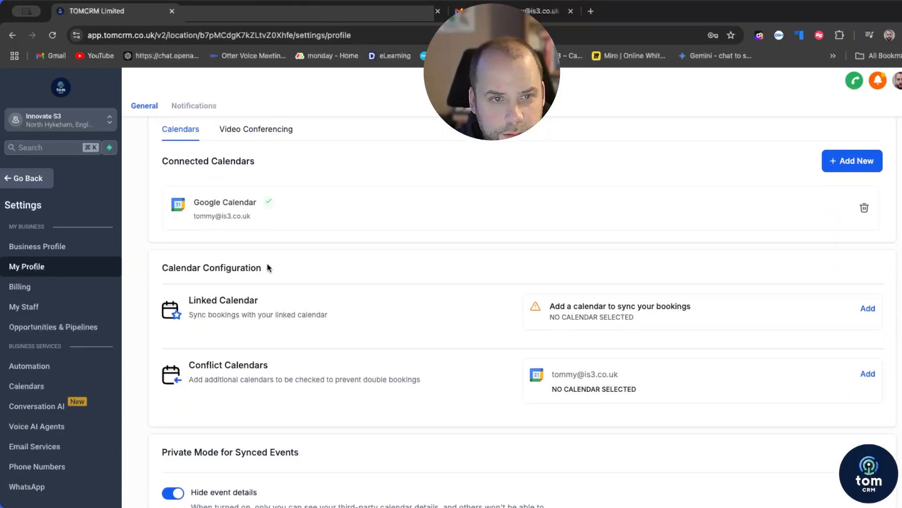
scroll(232, 284, down, 1)
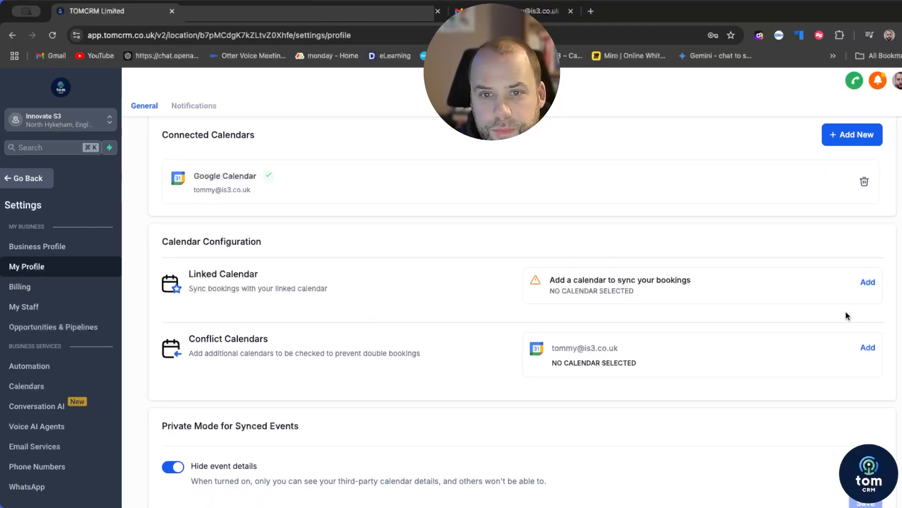
scroll(404, 311, down, 1)
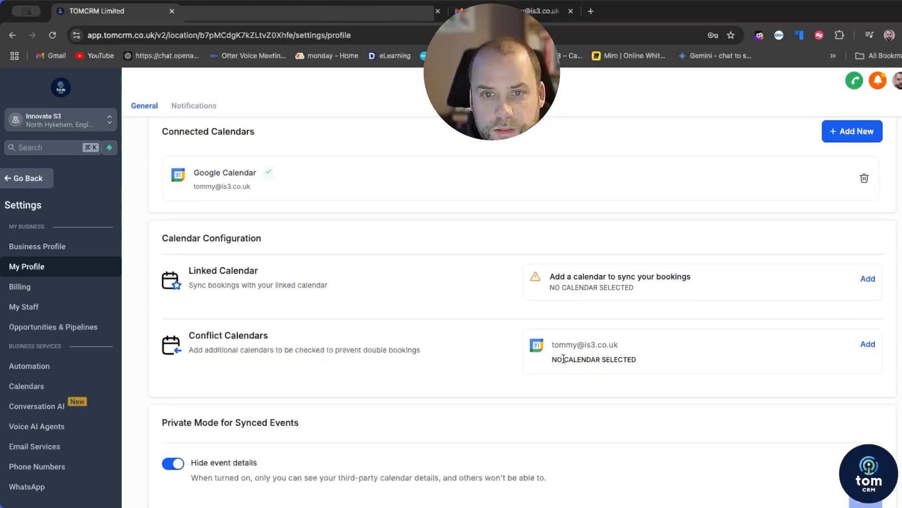
click(867, 279)
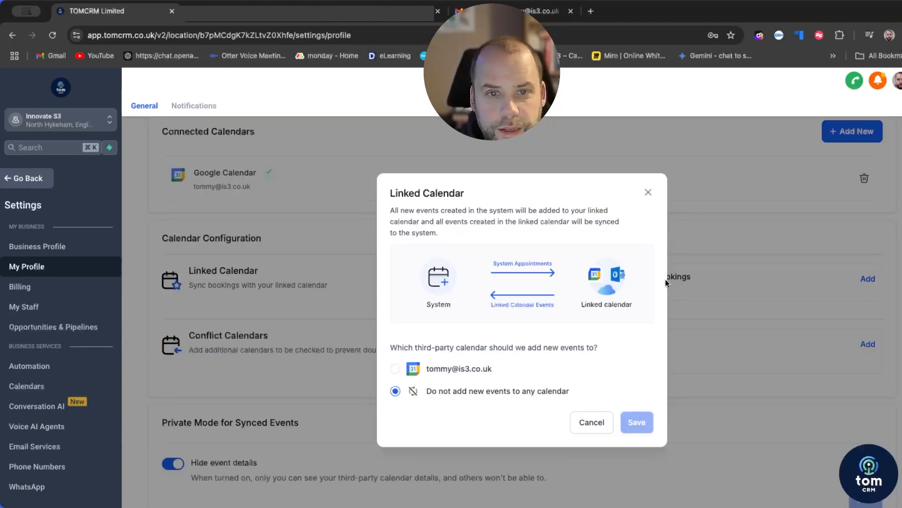
click(396, 369)
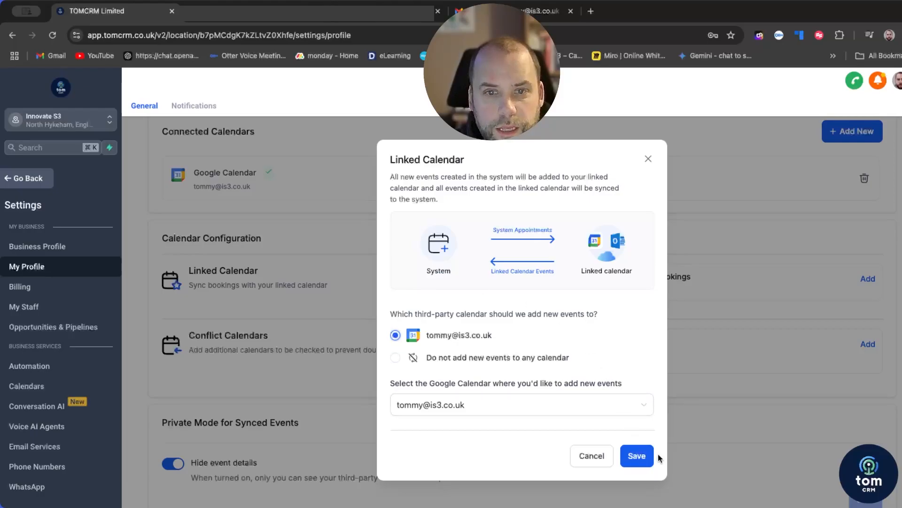
click(637, 456)
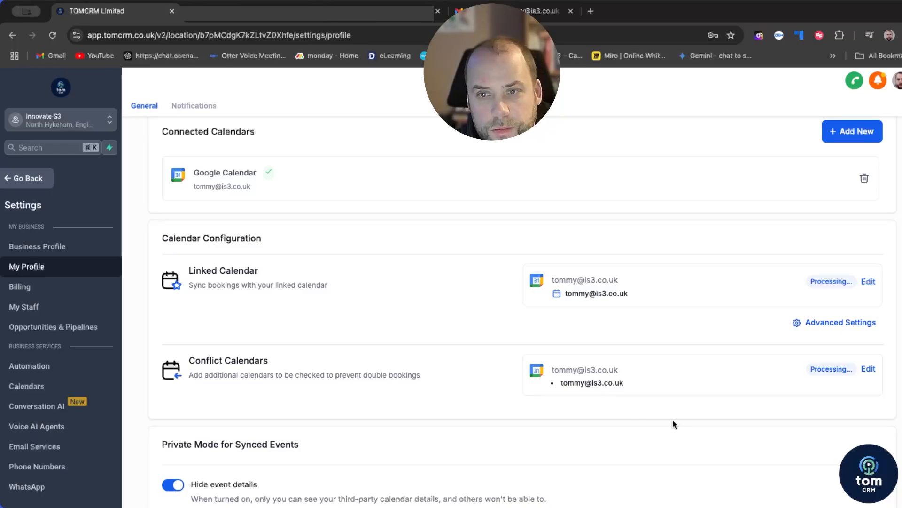
scroll(674, 423, down, 2)
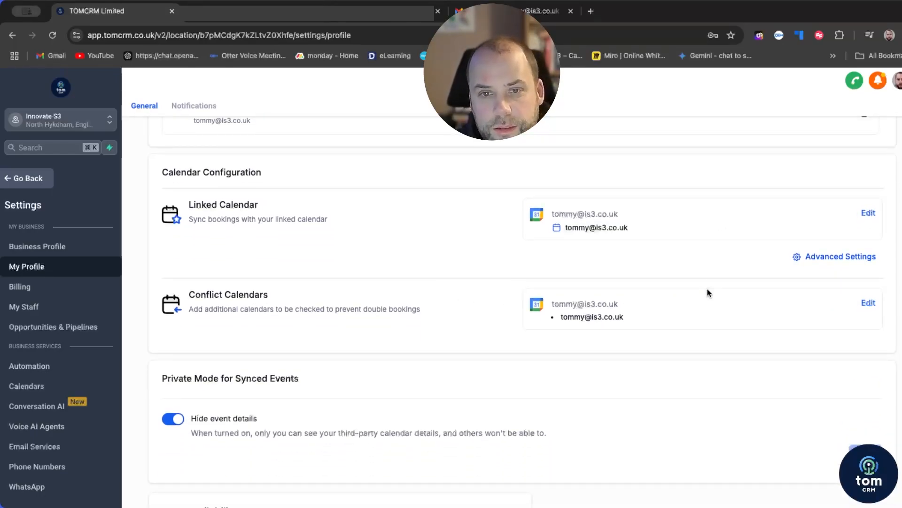
scroll(611, 311, up, 1)
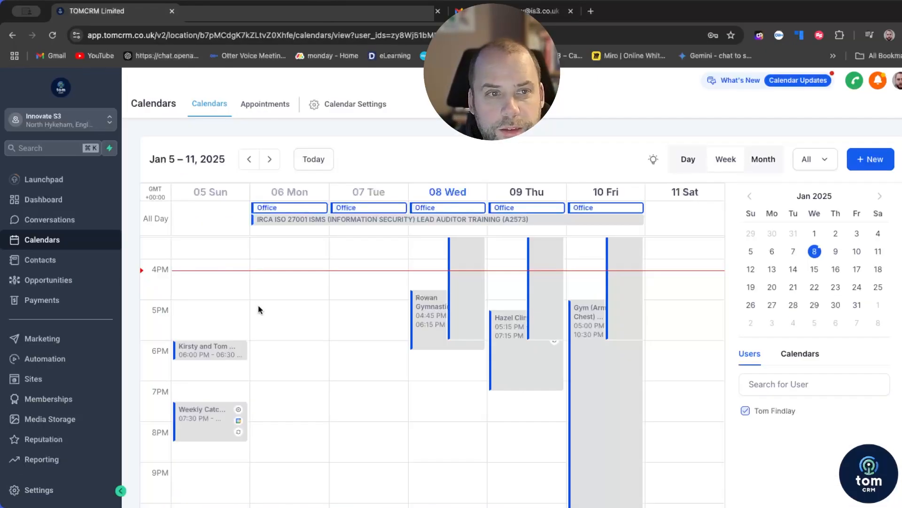
scroll(387, 254, up, 5)
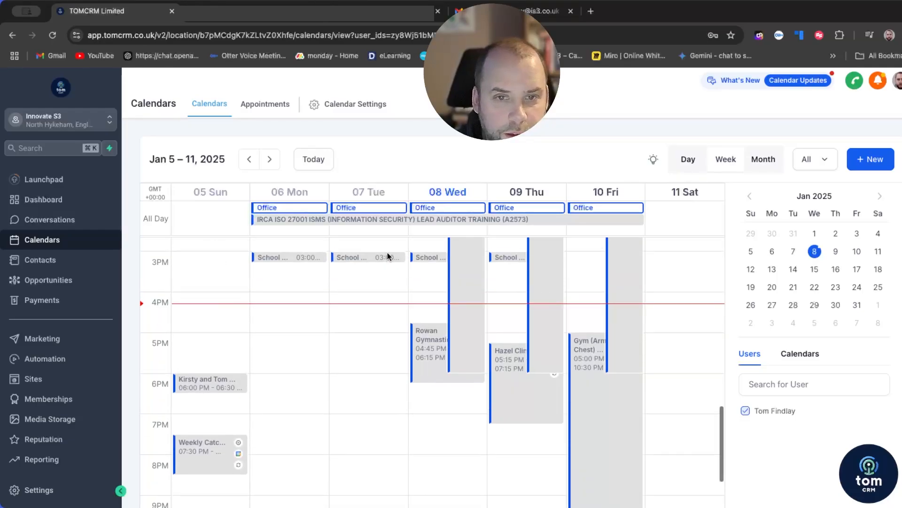
scroll(387, 256, up, 2)
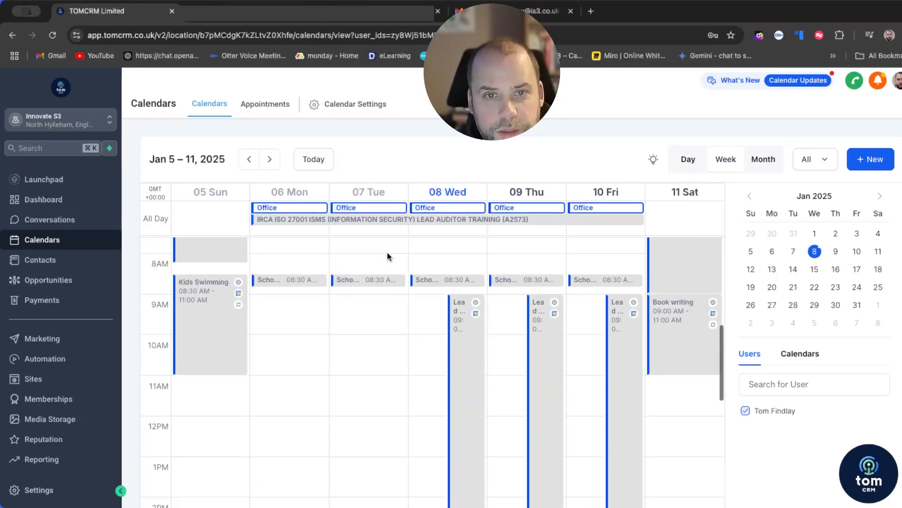
scroll(388, 256, up, 3)
scroll(388, 257, down, 6)
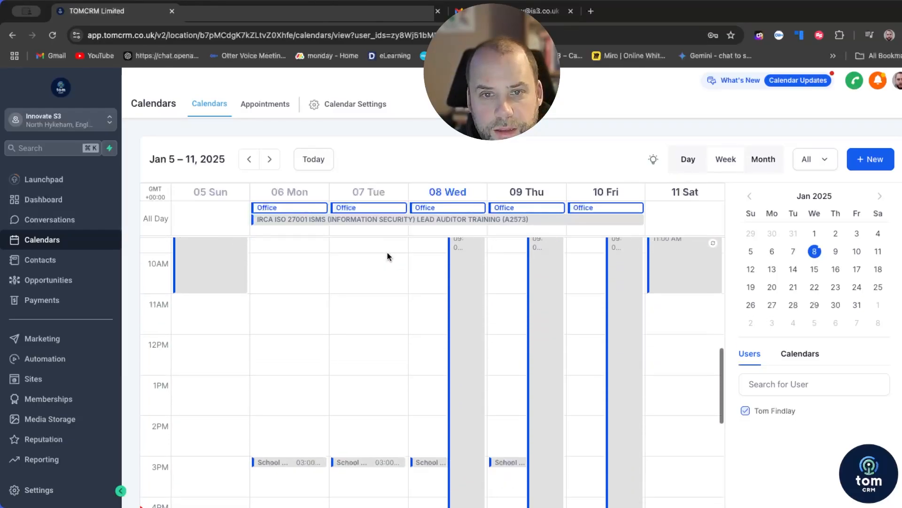
scroll(388, 256, down, 1)
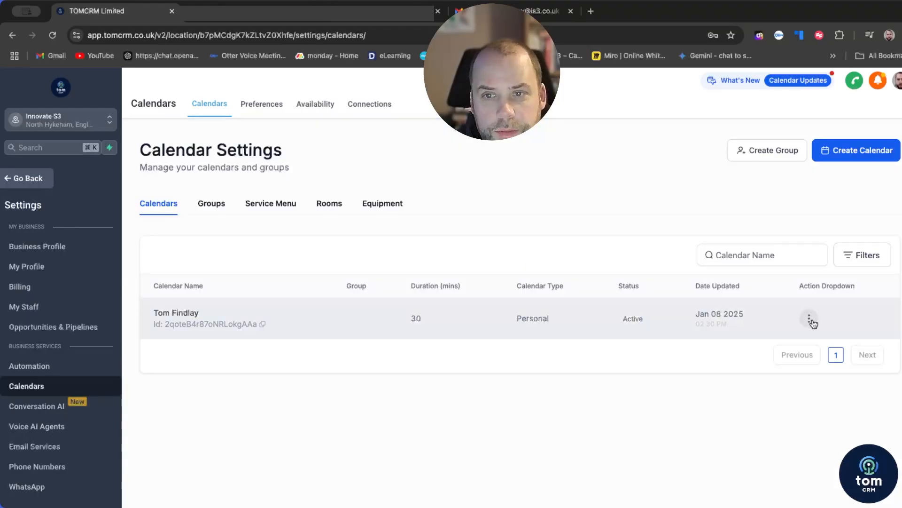
click(809, 318)
click(771, 217)
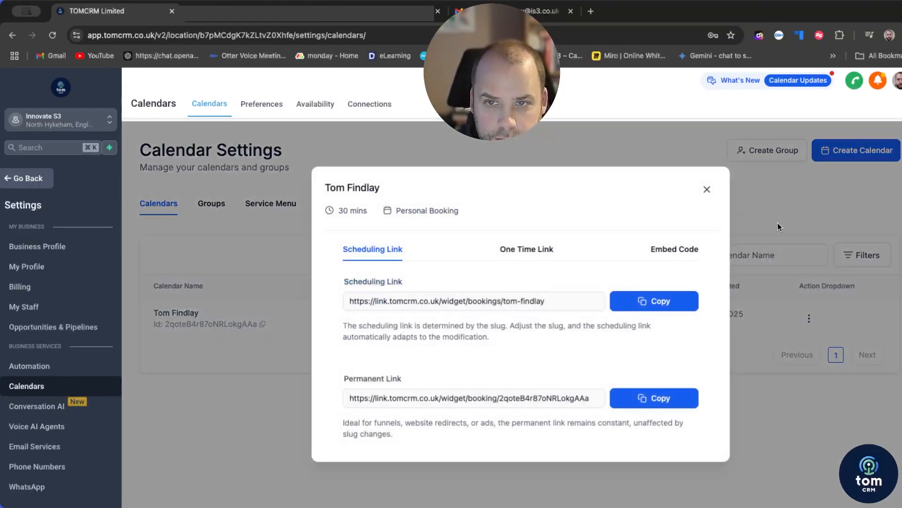
click(651, 308)
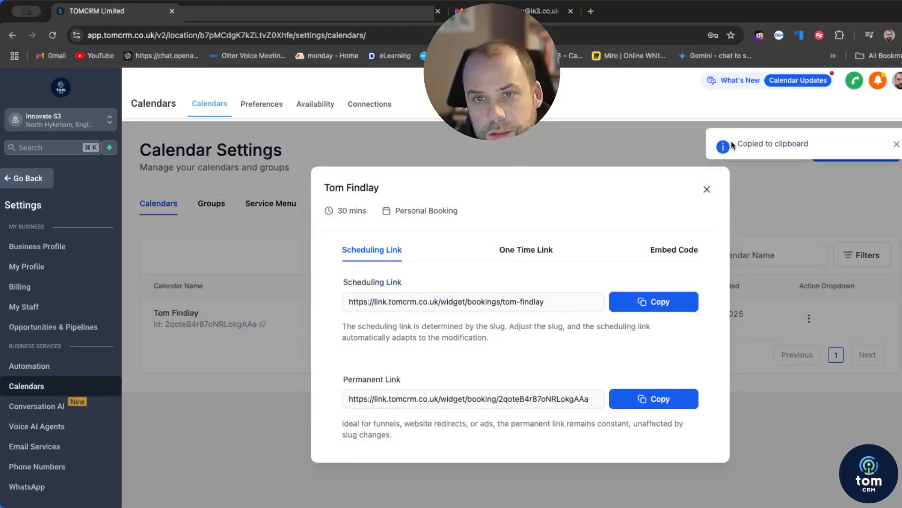
click(590, 14)
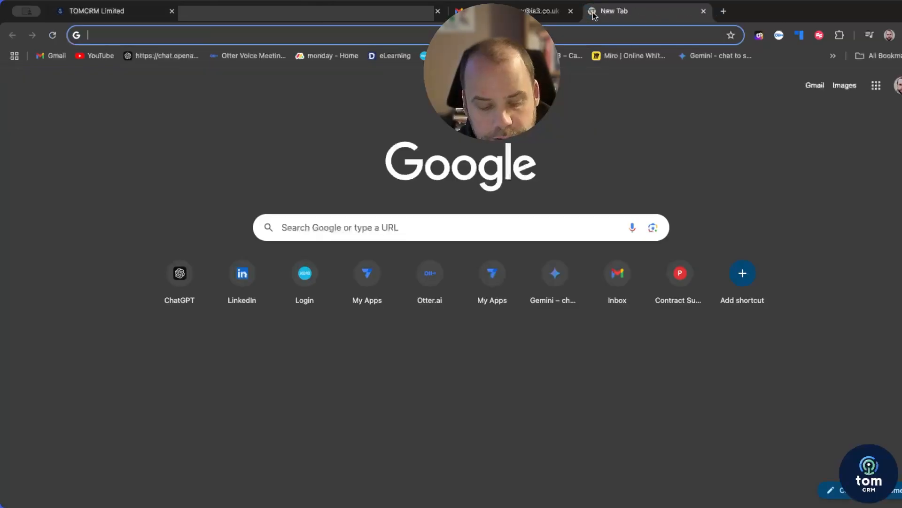
Step: Load the pasted scheduling link and book Tue, Jan 14, 2025 at 11:30 AM
key(ctrl+v)
key(Return)
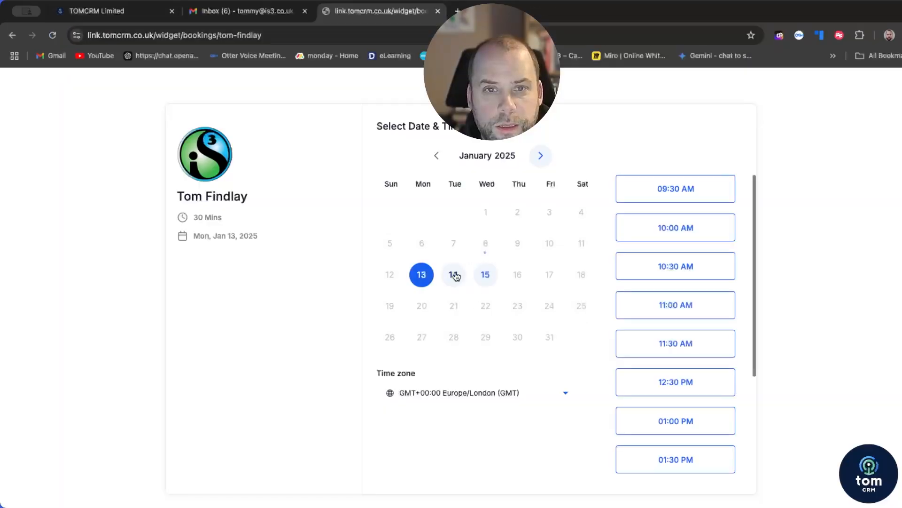
click(453, 274)
click(675, 304)
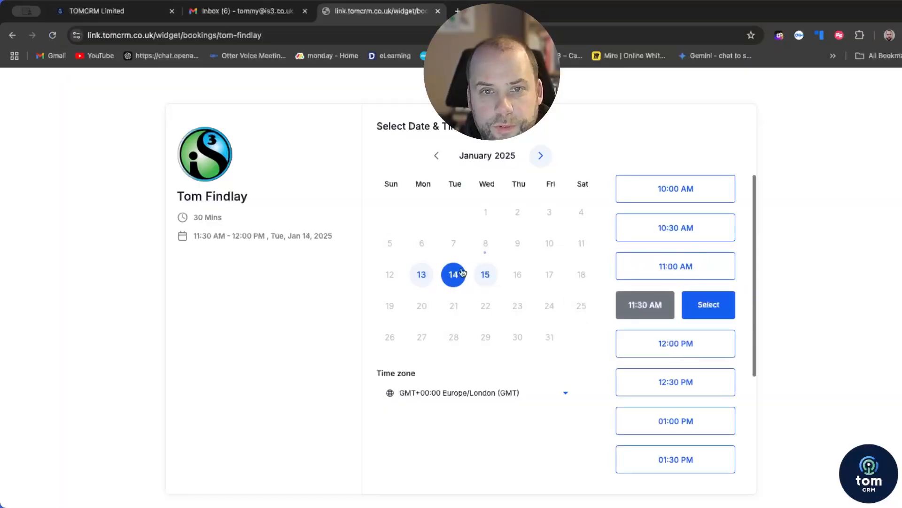
click(714, 310)
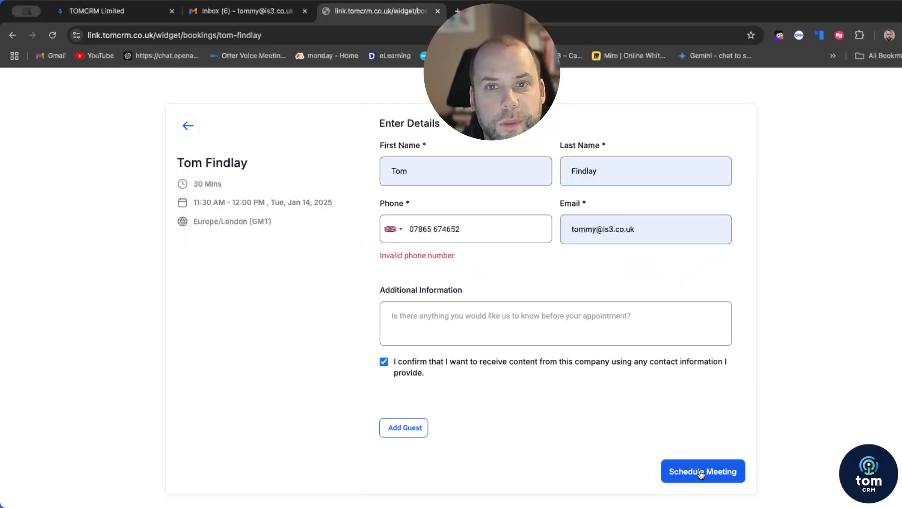
click(700, 471)
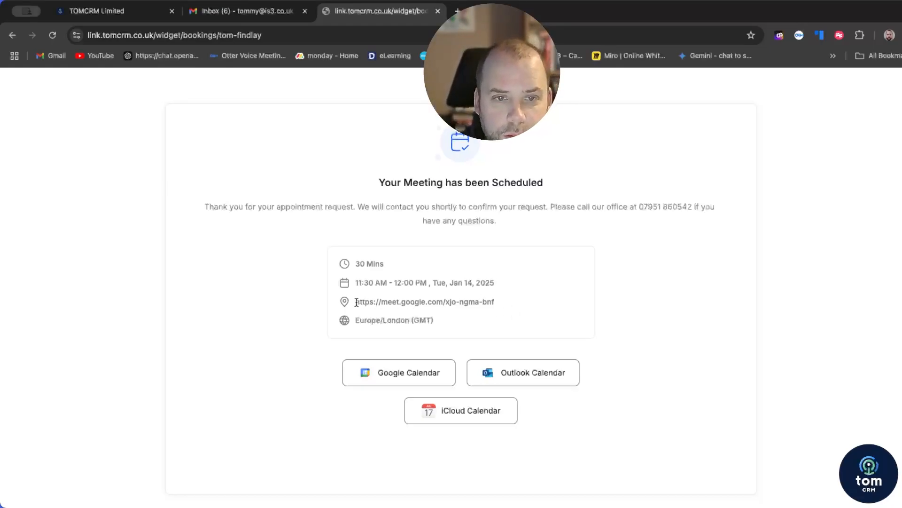
drag(357, 301, 501, 302)
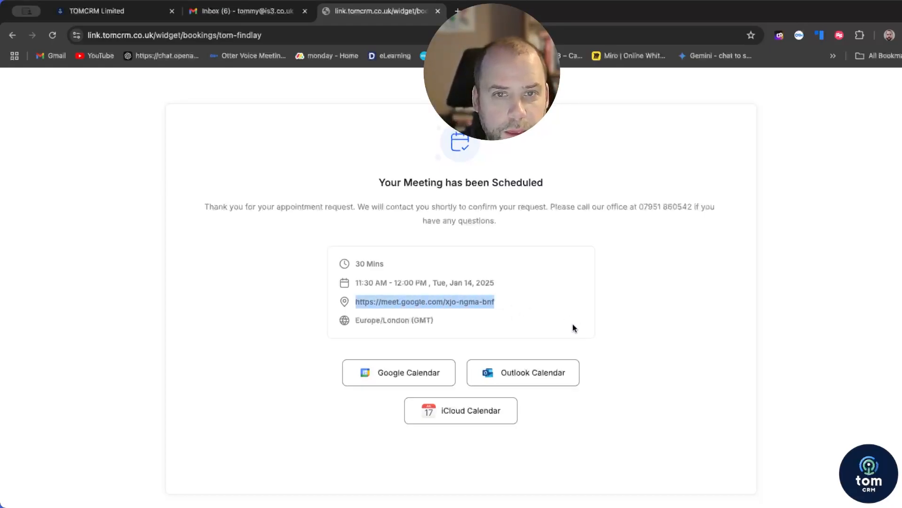
Step: Add the booked 14 Jan 11:30–12:00 meeting to Google Calendar from the confirmation page
click(392, 376)
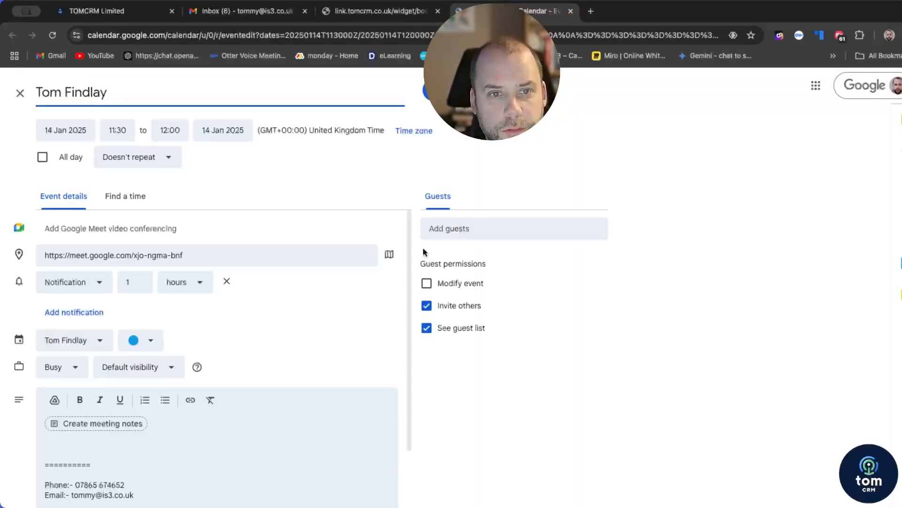